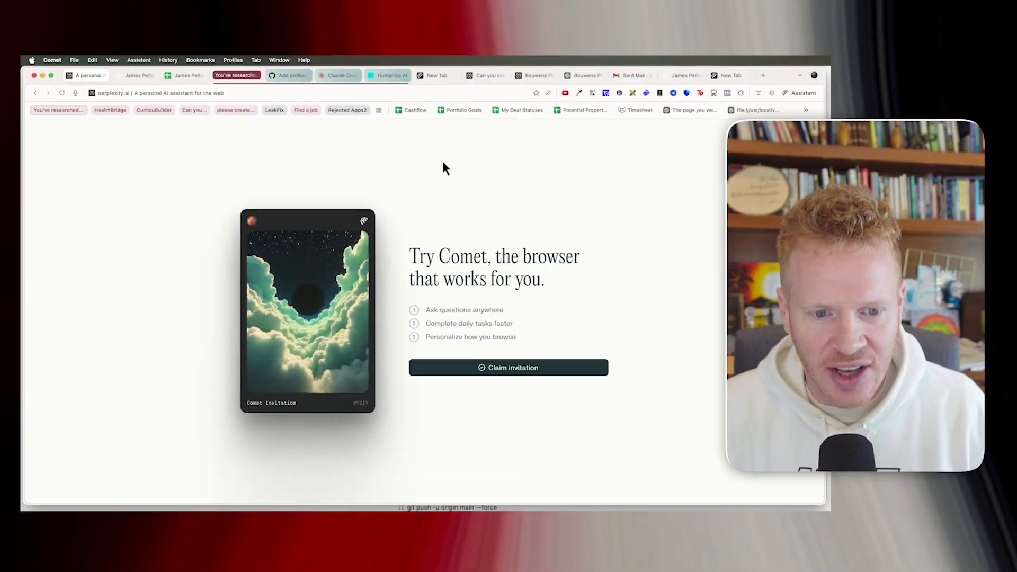
Switch to ChatGPT and read the pitch email offering $250/month with no setup fee.
{"action": "mouse_move", "coordinate": [214, 92]}
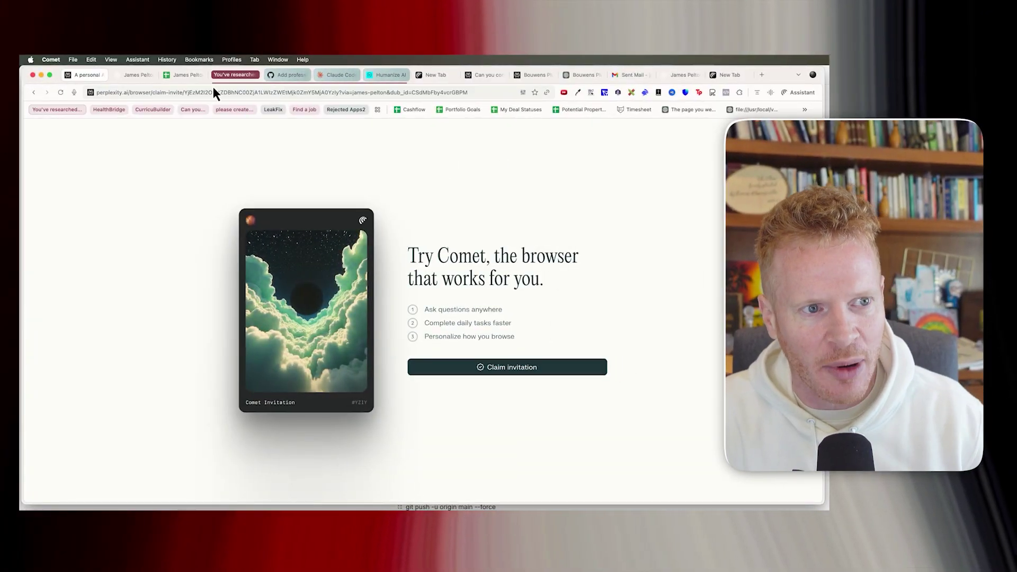
{"action": "left_click", "coordinate": [140, 78]}
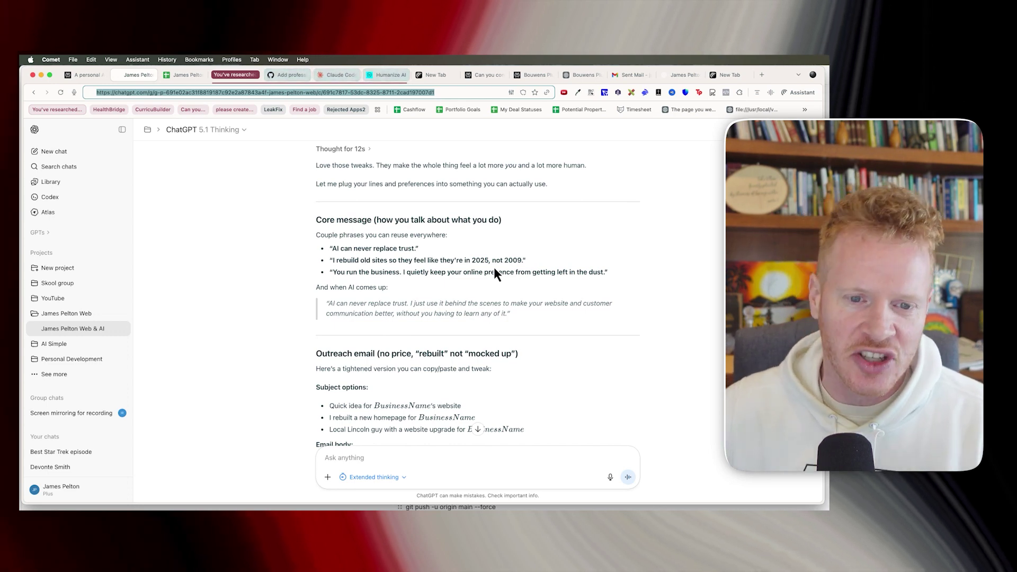
{"action": "scroll", "coordinate": [509, 273], "scroll_direction": "down", "scroll_amount": 10}
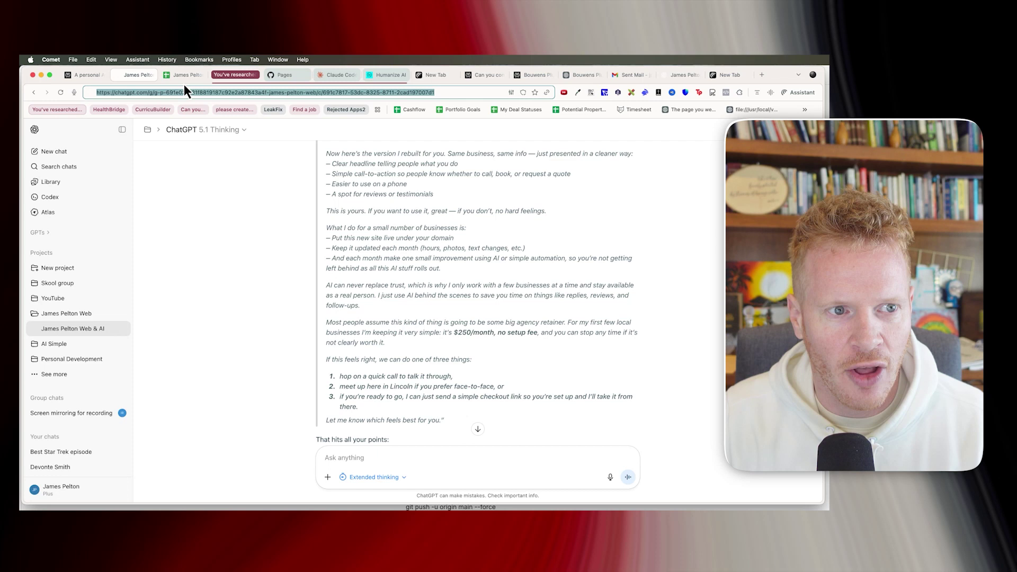
Bring up the web lead tracking spreadsheet, opening and closing the assistant panel.
{"action": "left_click", "coordinate": [183, 76]}
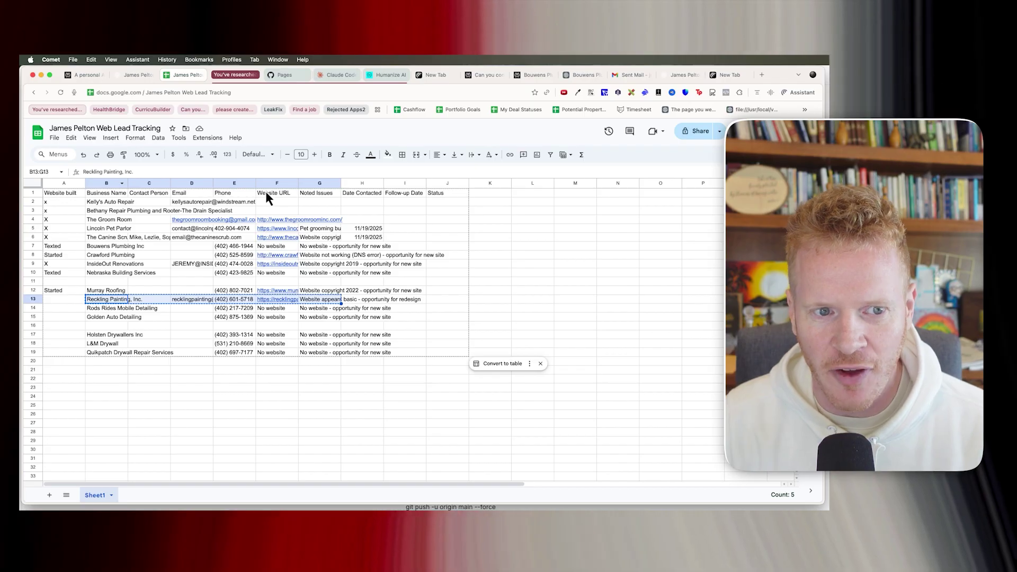
{"action": "left_click", "coordinate": [793, 93]}
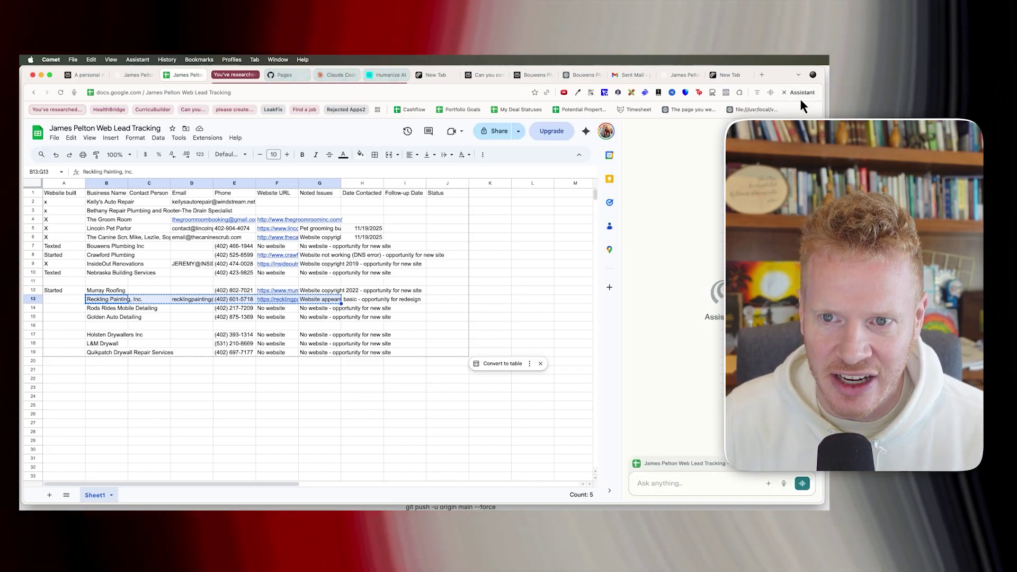
{"action": "left_click", "coordinate": [799, 94]}
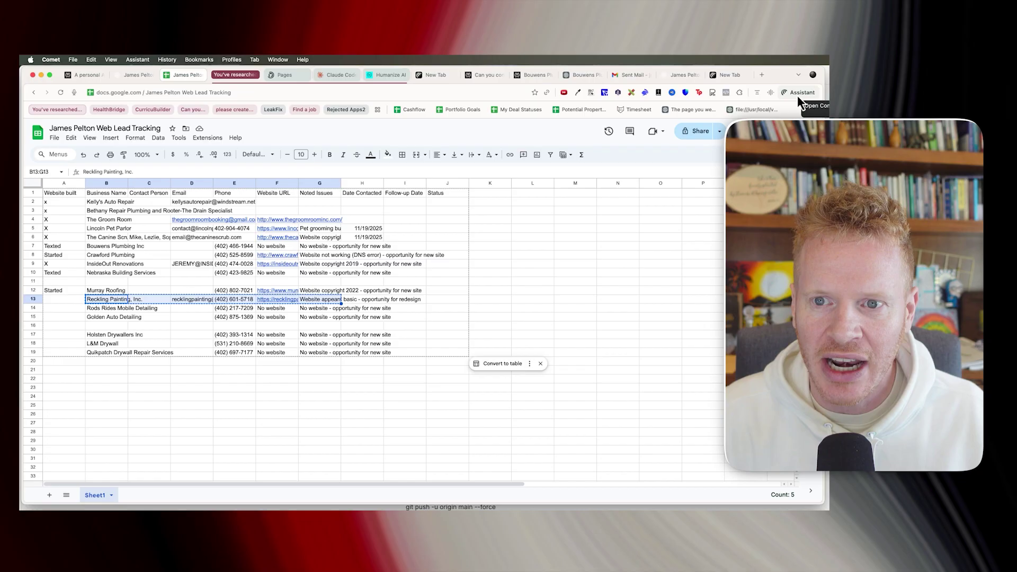
Open the assistant beside the lead sheet and select 'Please' to rewrite the website-review prompt.
{"action": "left_click", "coordinate": [797, 94]}
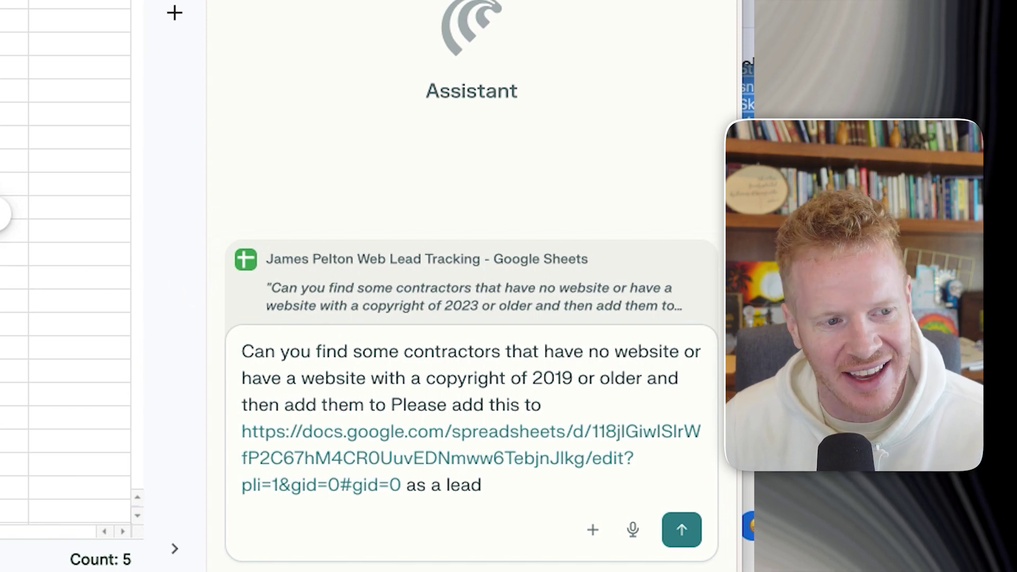
{"action": "double_click", "coordinate": [420, 405]}
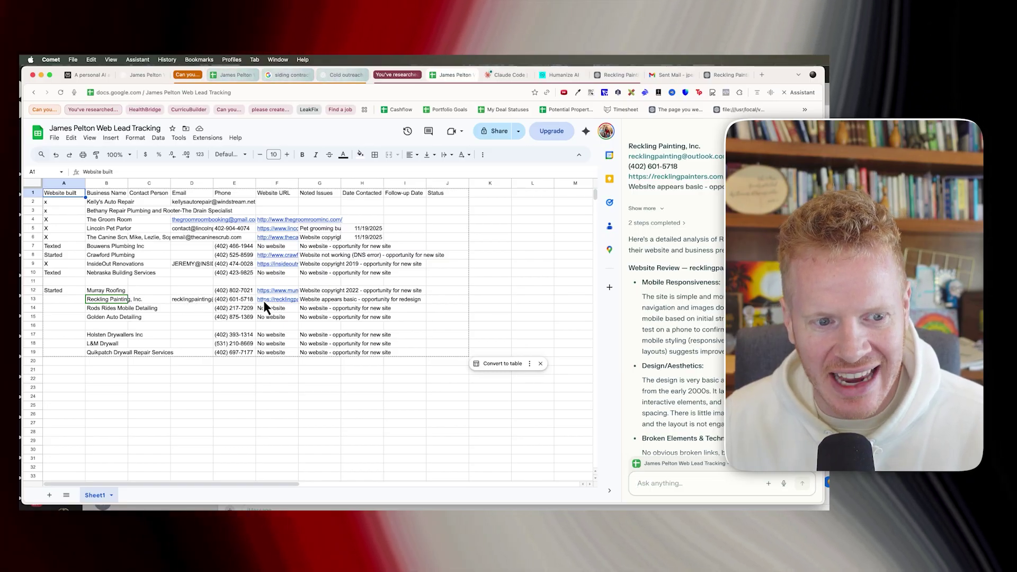
Expand the assistant's completed steps and read how it published index.html to GitHub Pages.
{"action": "mouse_move", "coordinate": [269, 302]}
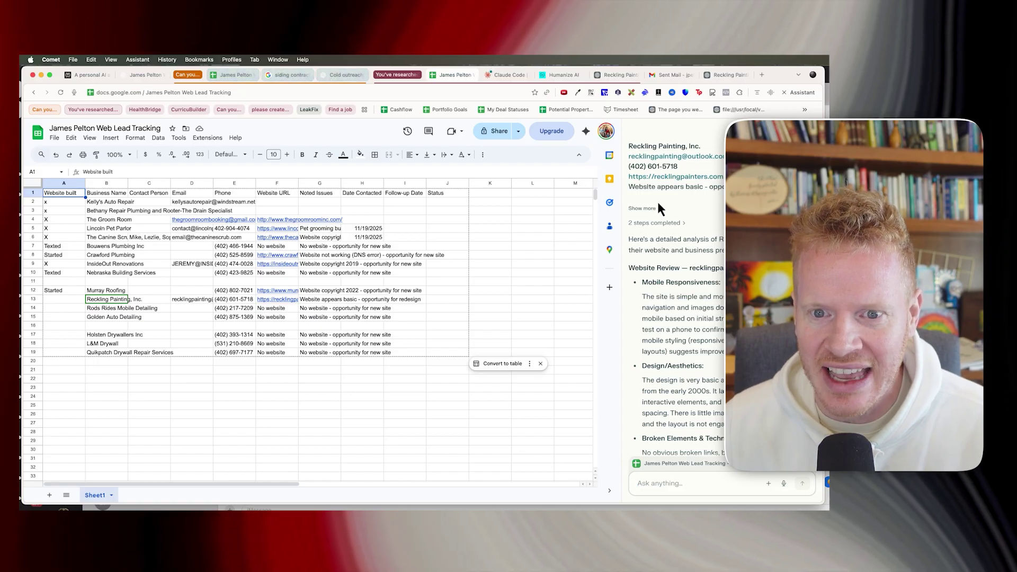
{"action": "left_click", "coordinate": [674, 223]}
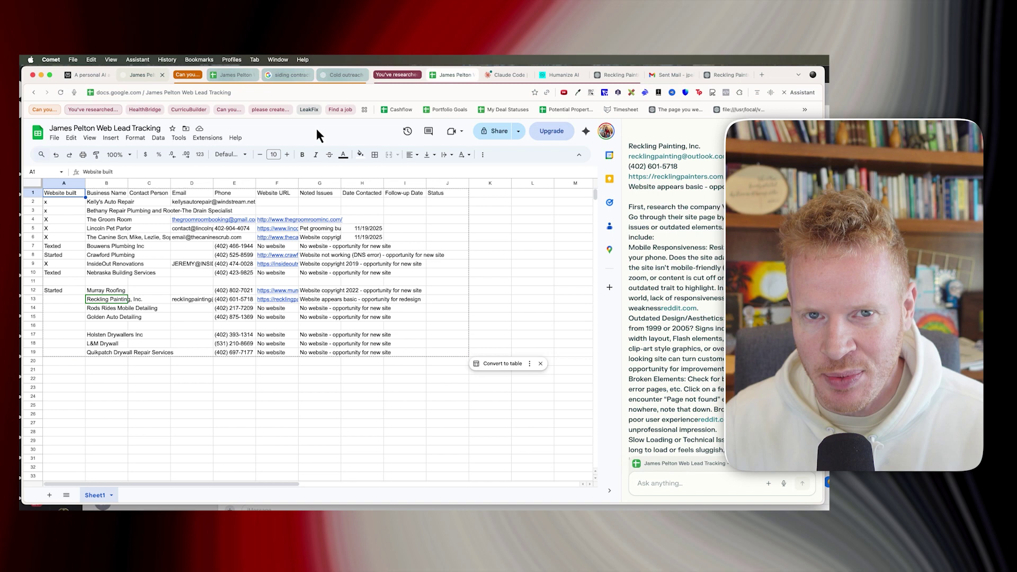
{"action": "scroll", "coordinate": [733, 308], "scroll_direction": "down", "scroll_amount": 3}
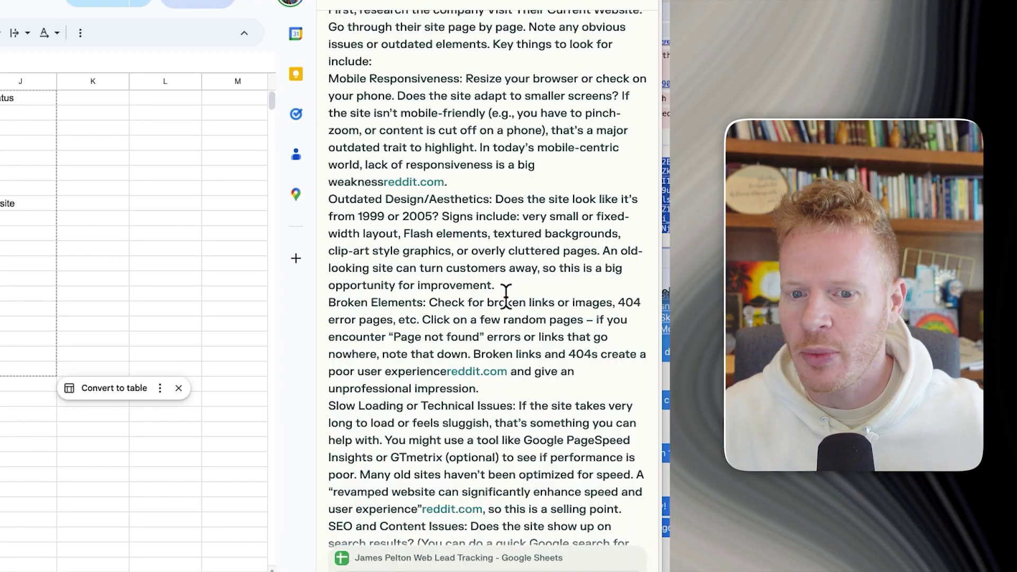
{"action": "scroll", "coordinate": [443, 290], "scroll_direction": "down", "scroll_amount": 1}
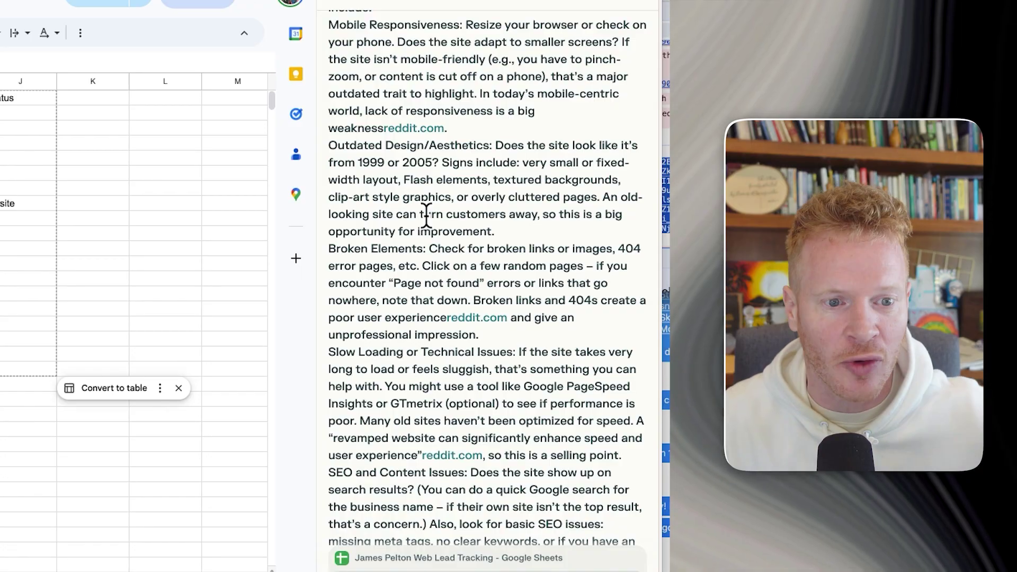
{"action": "scroll", "coordinate": [426, 214], "scroll_direction": "down", "scroll_amount": 2}
{"action": "scroll", "coordinate": [426, 214], "scroll_direction": "down", "scroll_amount": 2}
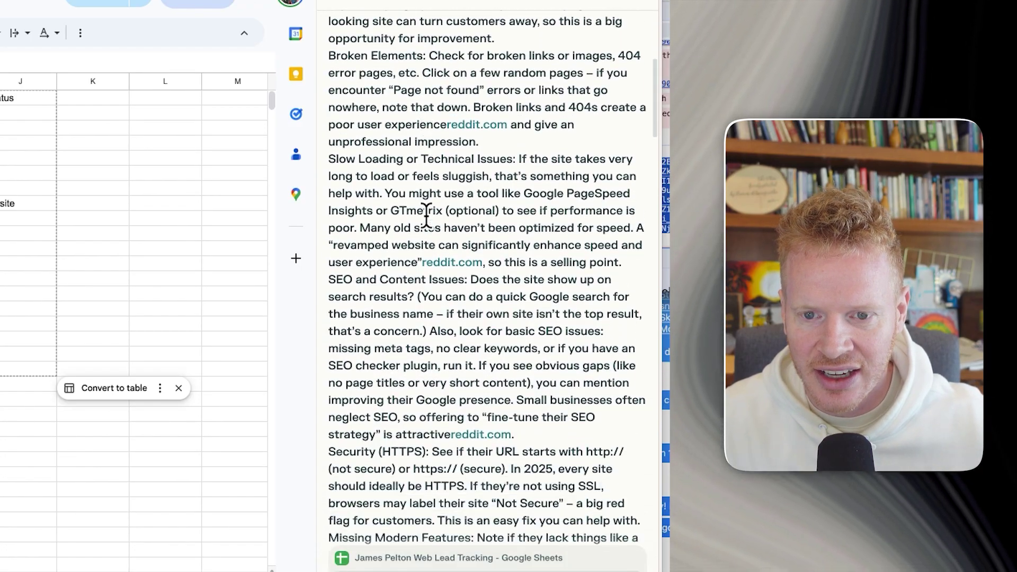
{"action": "scroll", "coordinate": [427, 214], "scroll_direction": "down", "scroll_amount": 4}
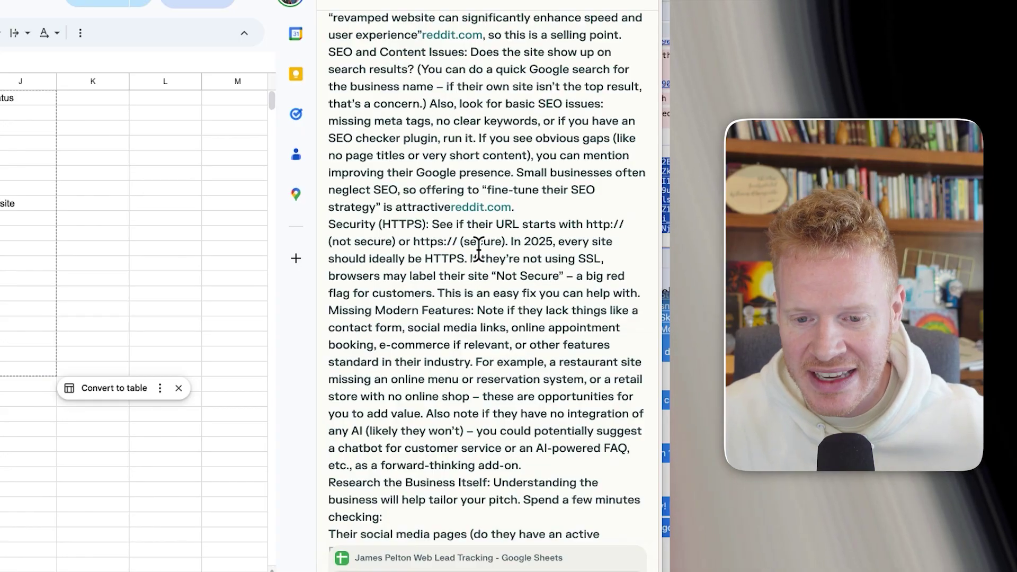
{"action": "scroll", "coordinate": [478, 249], "scroll_direction": "down", "scroll_amount": 4}
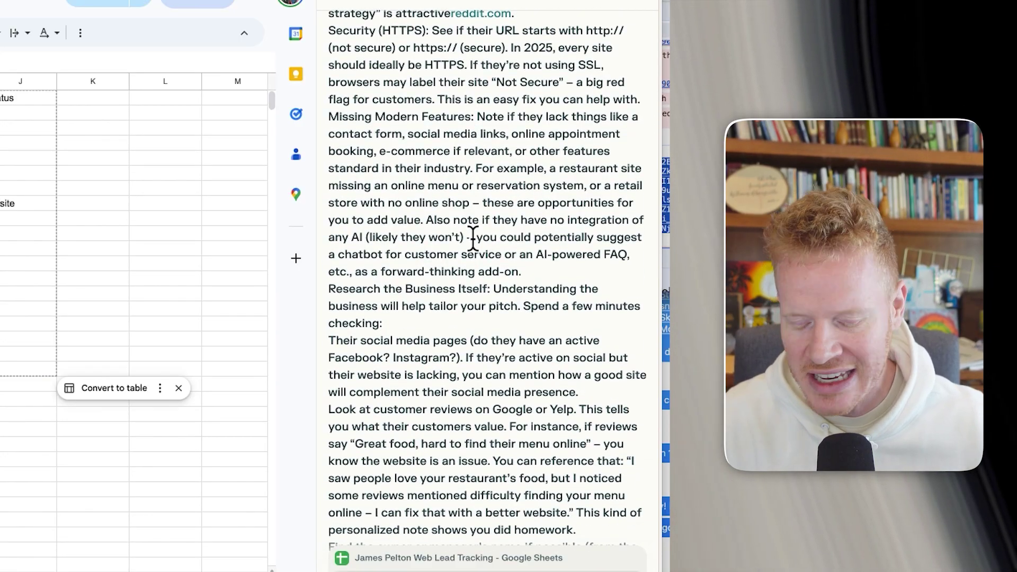
{"action": "scroll", "coordinate": [473, 237], "scroll_direction": "down", "scroll_amount": 5}
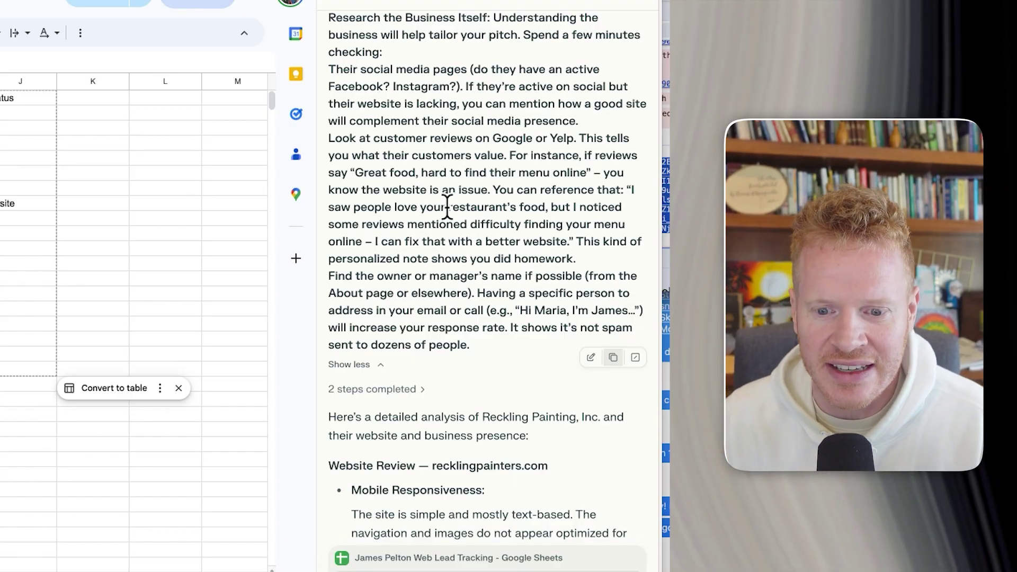
{"action": "scroll", "coordinate": [409, 275], "scroll_direction": "down", "scroll_amount": 6}
{"action": "scroll", "coordinate": [410, 274], "scroll_direction": "down", "scroll_amount": 1}
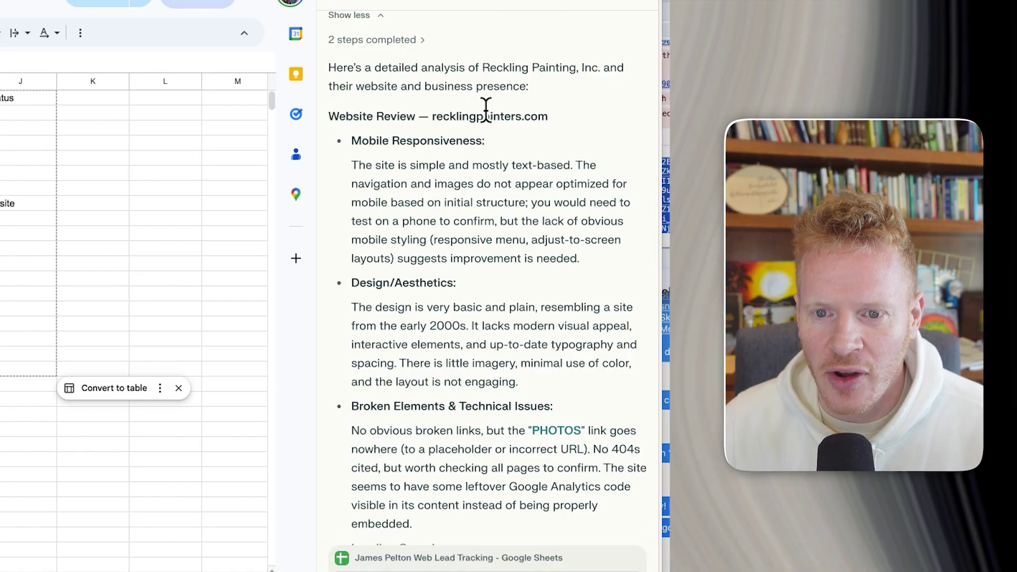
{"action": "scroll", "coordinate": [402, 158], "scroll_direction": "down", "scroll_amount": 2}
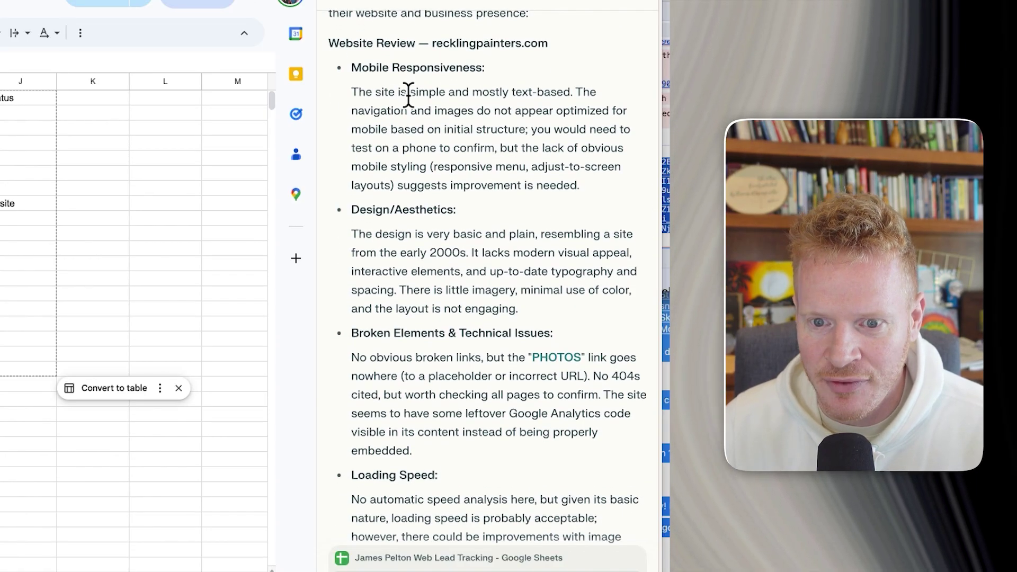
{"action": "scroll", "coordinate": [413, 114], "scroll_direction": "down", "scroll_amount": 1}
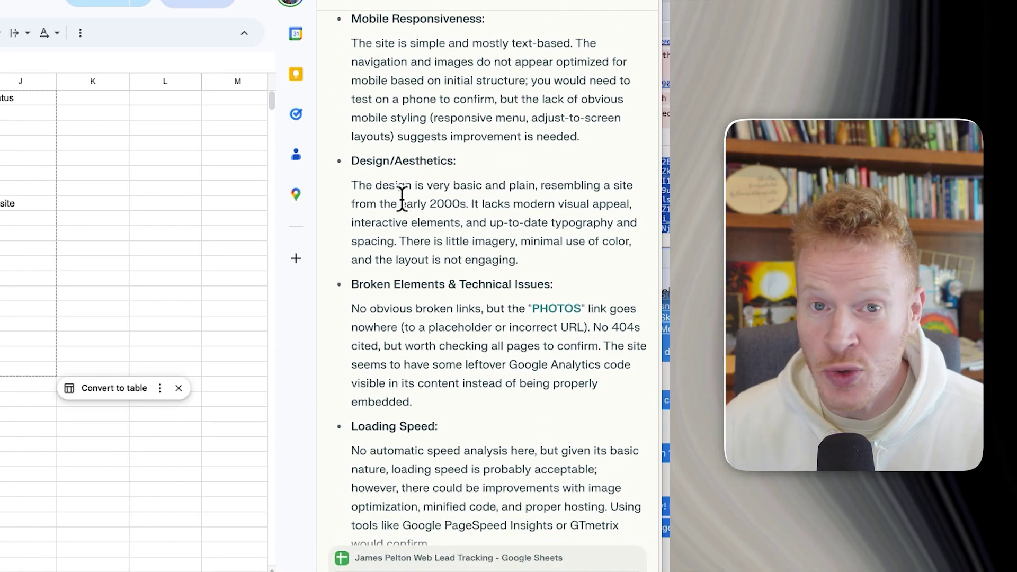
{"action": "scroll", "coordinate": [402, 199], "scroll_direction": "down", "scroll_amount": 1}
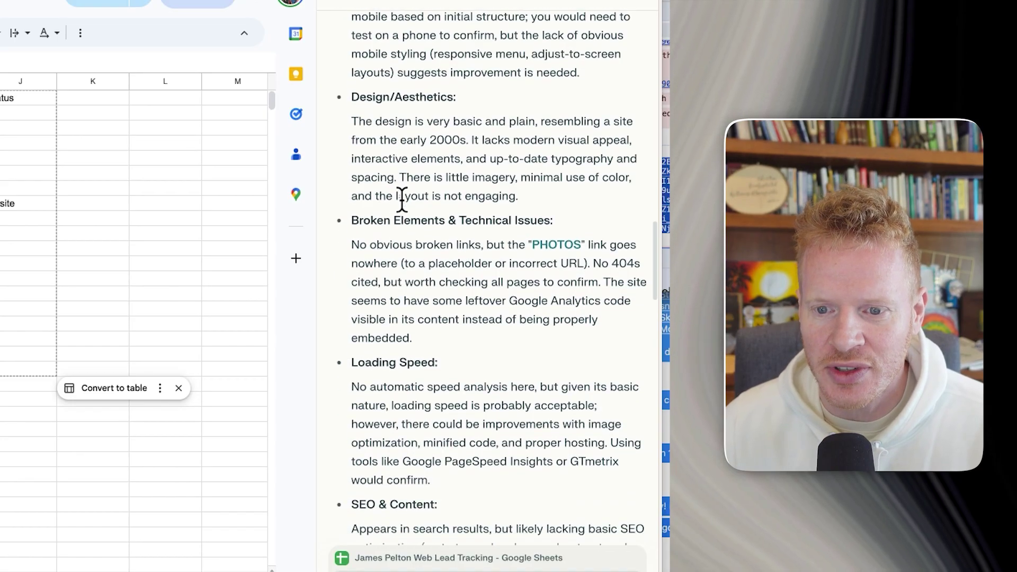
{"action": "scroll", "coordinate": [402, 199], "scroll_direction": "down", "scroll_amount": 10}
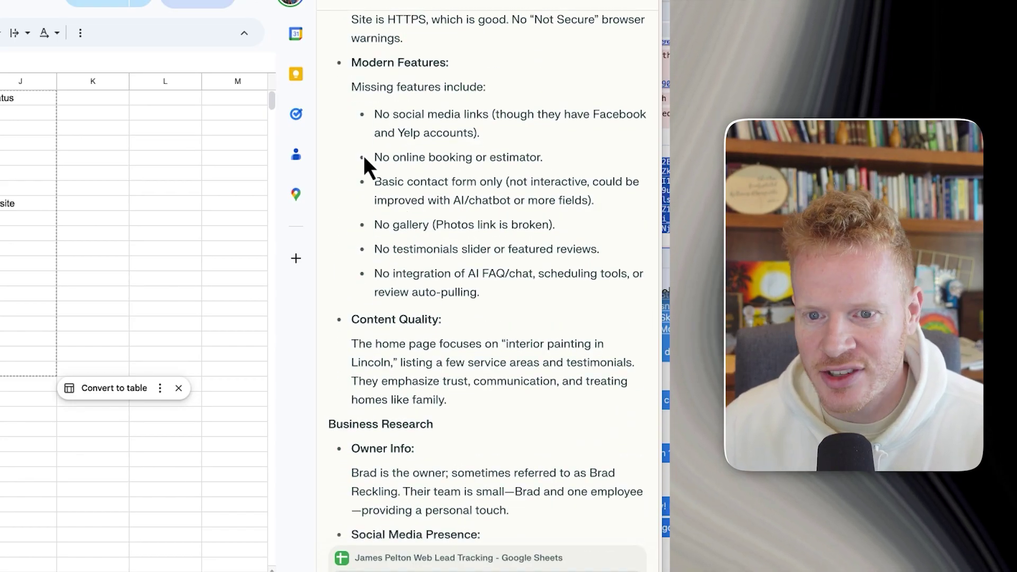
{"action": "scroll", "coordinate": [469, 190], "scroll_direction": "down", "scroll_amount": 1}
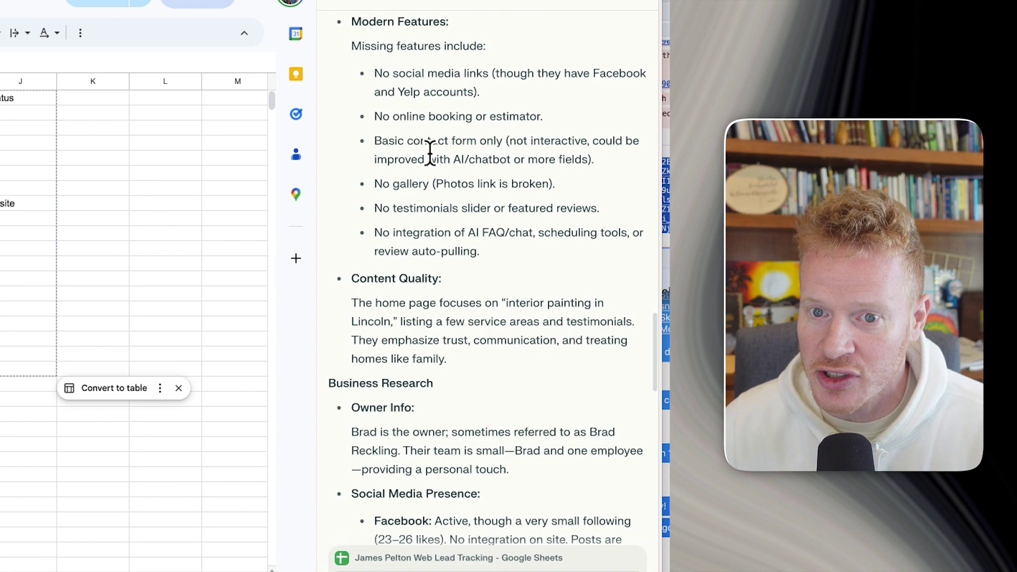
{"action": "scroll", "coordinate": [419, 239], "scroll_direction": "down", "scroll_amount": 20}
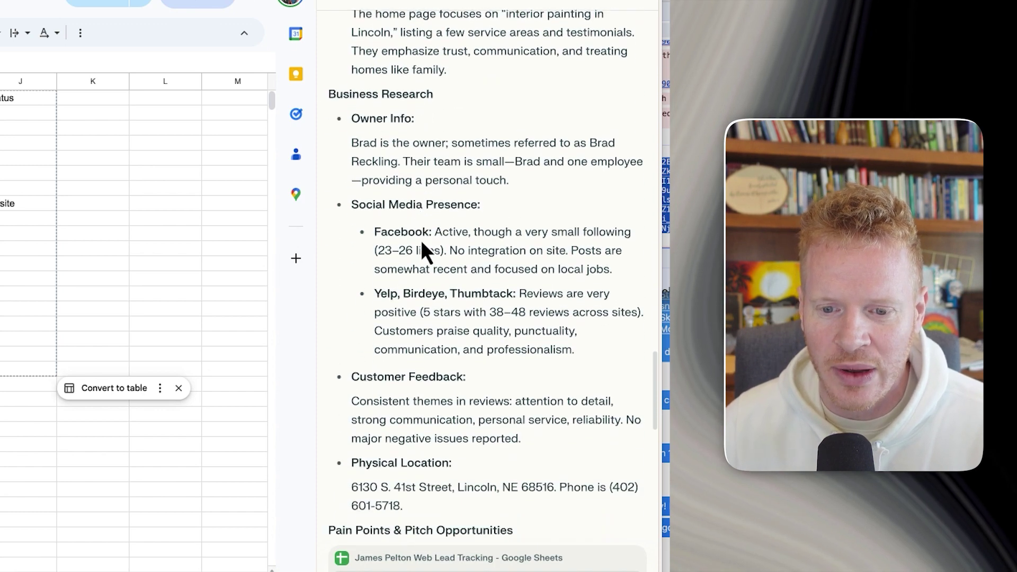
{"action": "scroll", "coordinate": [419, 238], "scroll_direction": "up", "scroll_amount": 6}
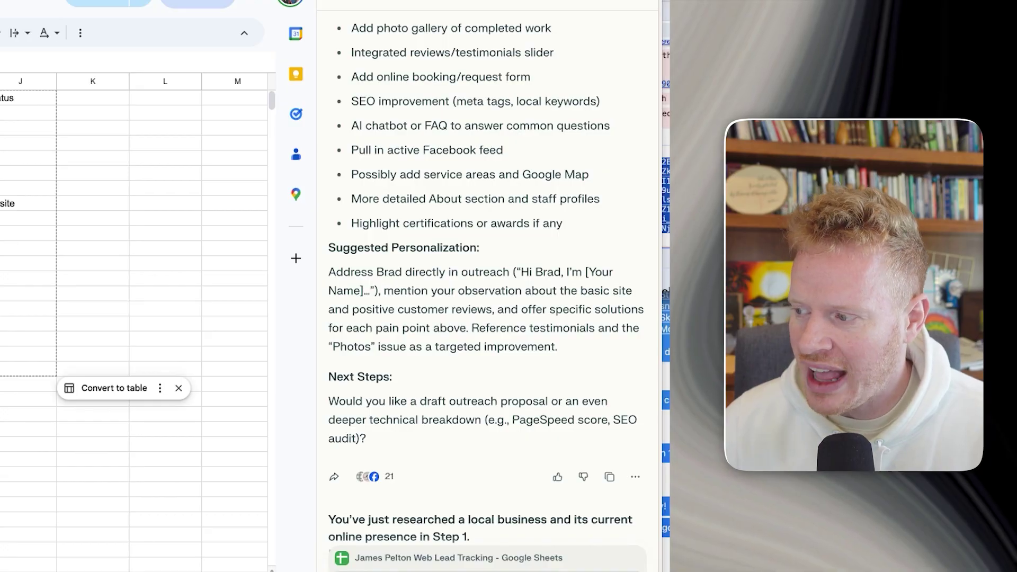
{"action": "scroll", "coordinate": [471, 429], "scroll_direction": "down", "scroll_amount": 7}
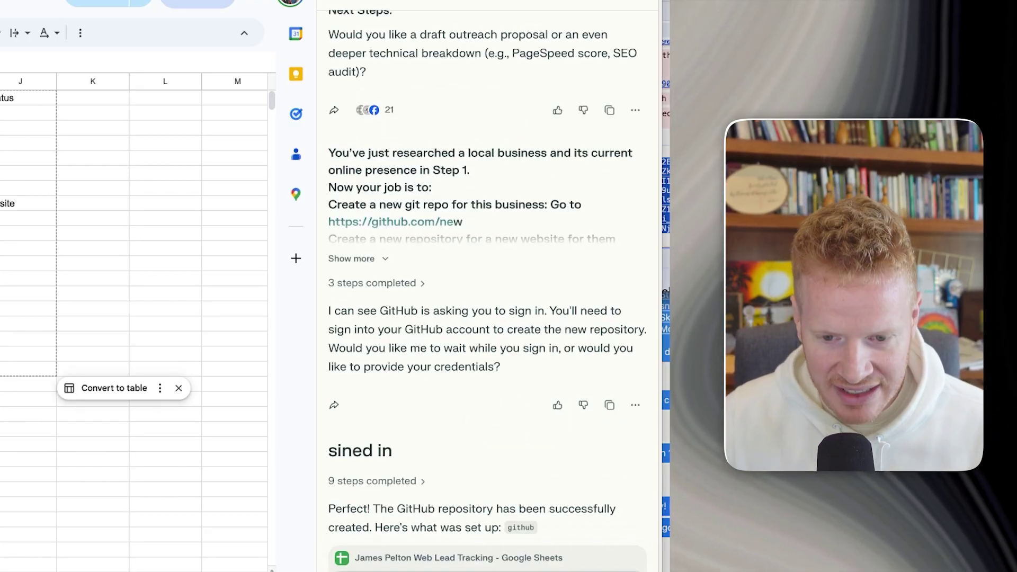
{"action": "scroll", "coordinate": [445, 409], "scroll_direction": "up", "scroll_amount": 5}
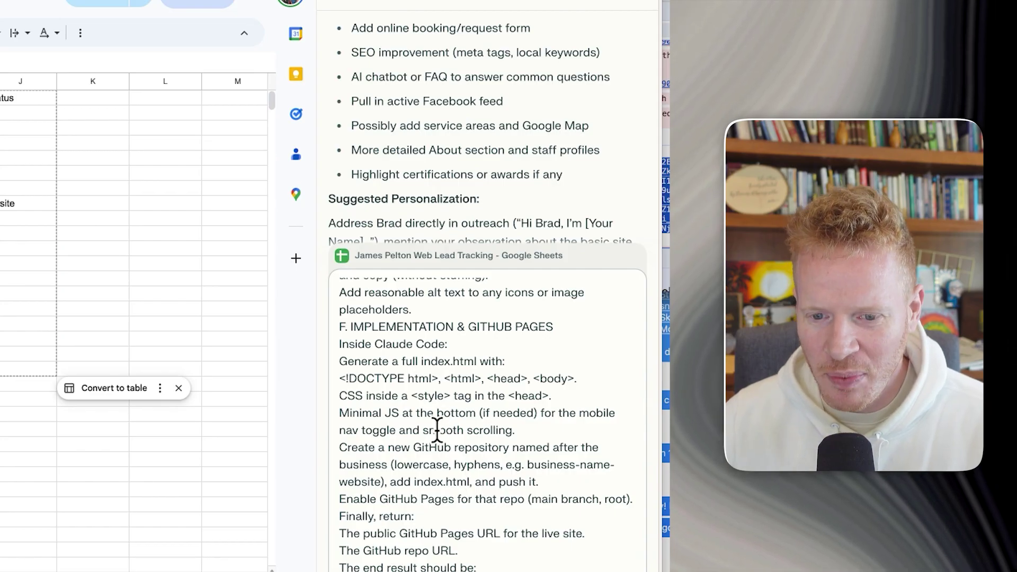
{"action": "scroll", "coordinate": [437, 429], "scroll_direction": "up", "scroll_amount": 15}
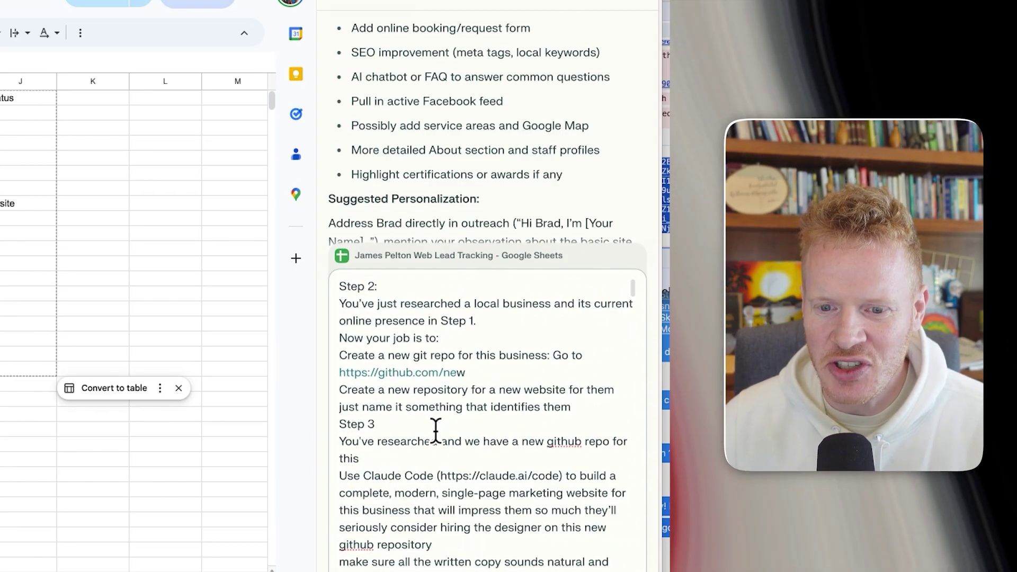
{"action": "scroll", "coordinate": [436, 430], "scroll_direction": "down", "scroll_amount": 2}
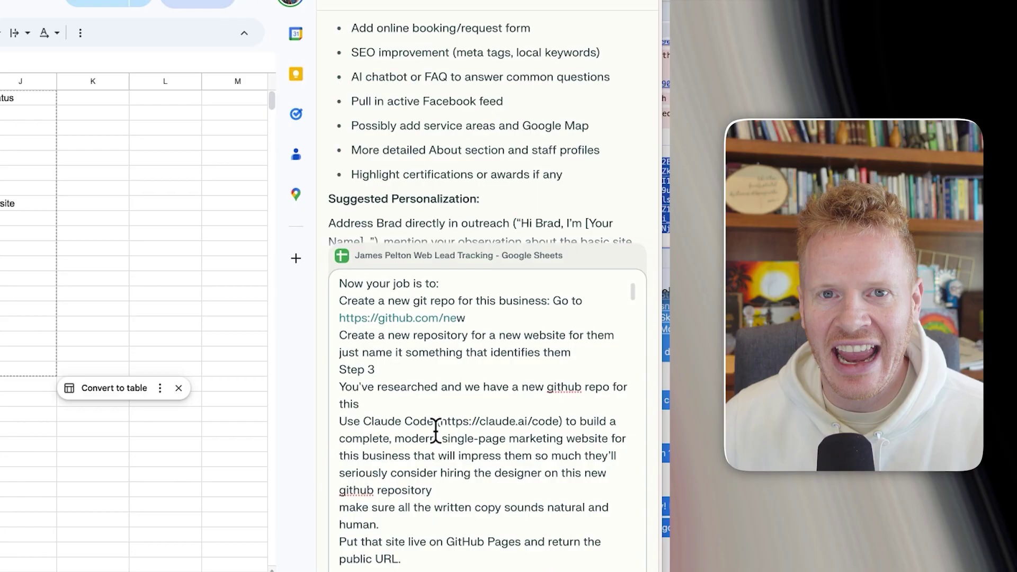
{"action": "scroll", "coordinate": [436, 430], "scroll_direction": "down", "scroll_amount": 15}
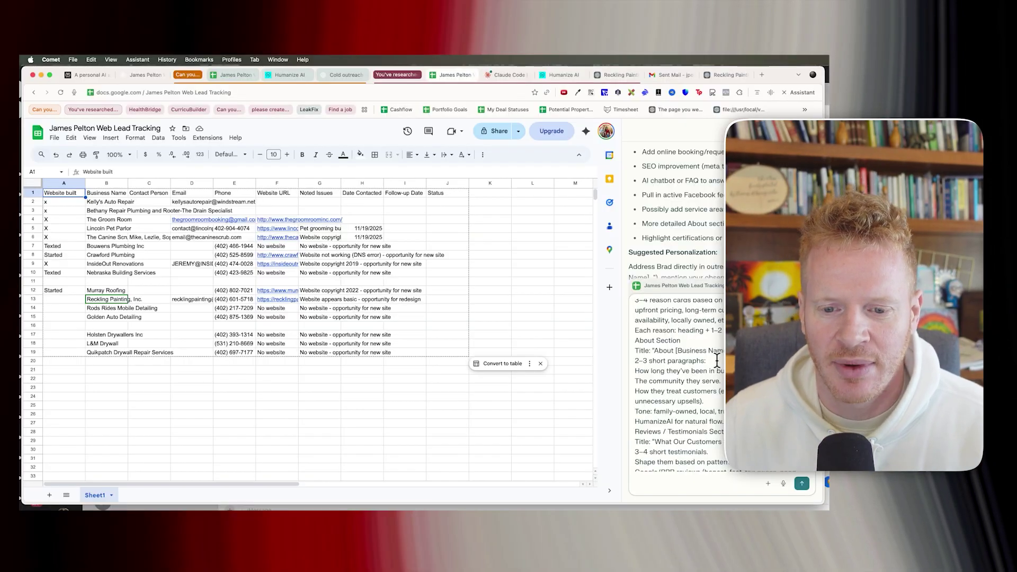
{"action": "scroll", "coordinate": [477, 379], "scroll_direction": "down", "scroll_amount": 10}
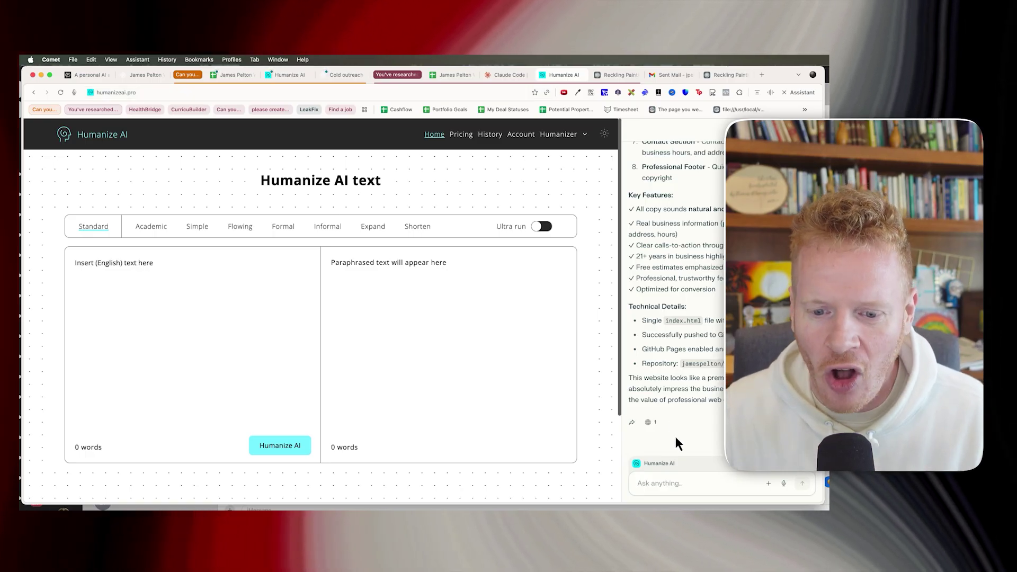
View the published Reckling Painting site full-width without the assistant panel.
{"action": "left_click", "coordinate": [668, 484]}
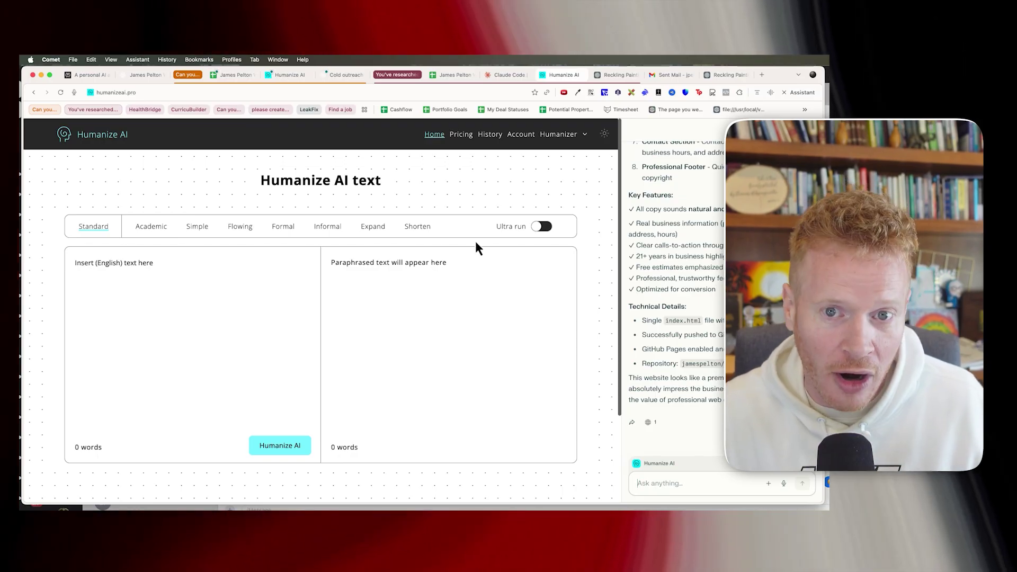
{"action": "left_click", "coordinate": [618, 75]}
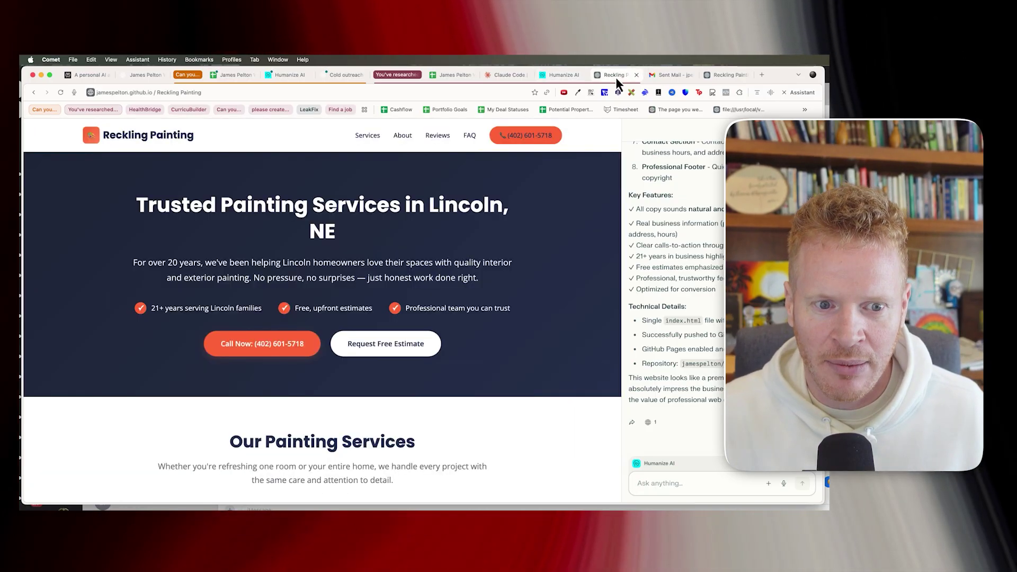
{"action": "left_click", "coordinate": [802, 94]}
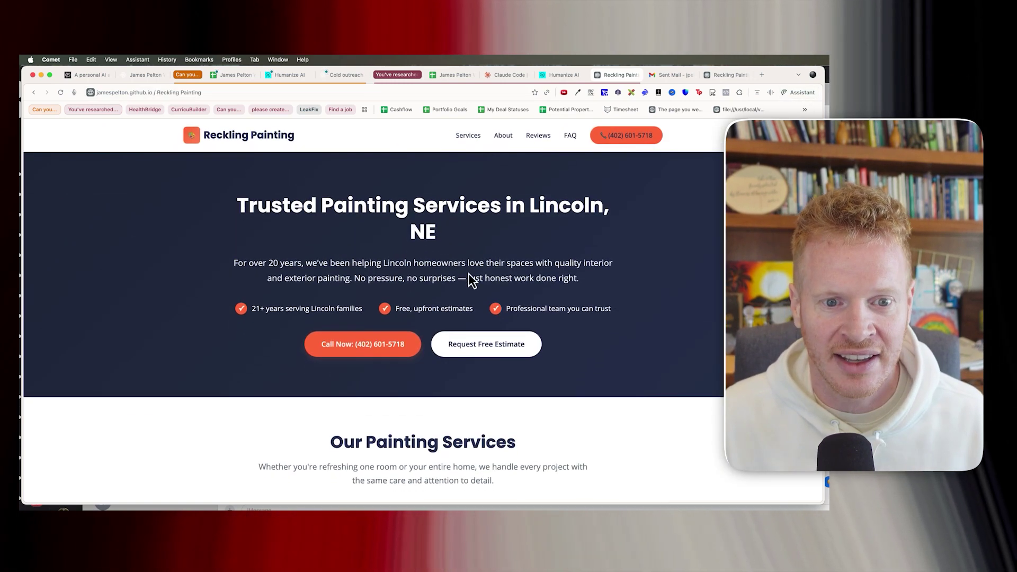
{"action": "scroll", "coordinate": [472, 279], "scroll_direction": "down", "scroll_amount": 15}
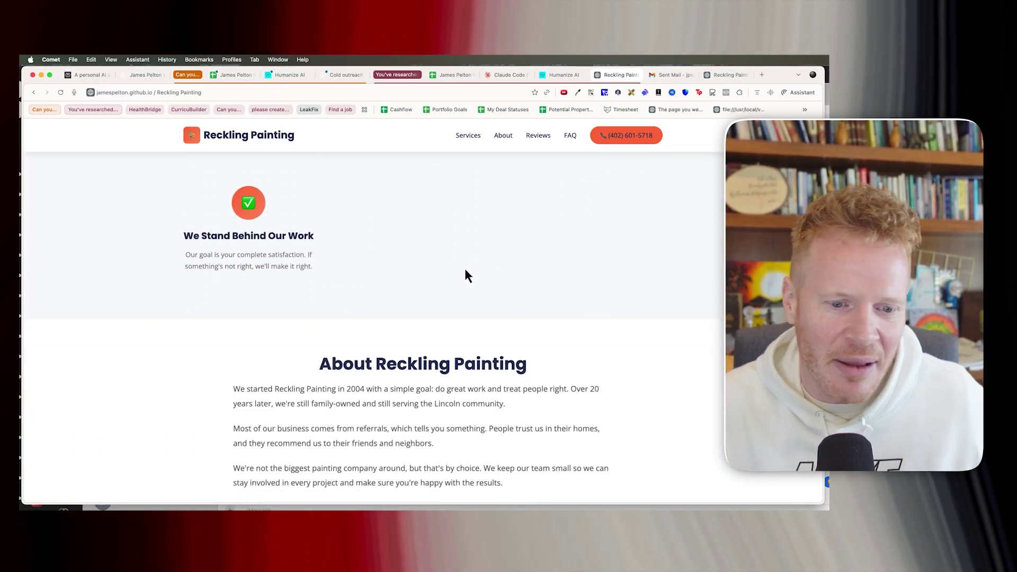
{"action": "scroll", "coordinate": [465, 271], "scroll_direction": "down", "scroll_amount": 8}
{"action": "scroll", "coordinate": [465, 272], "scroll_direction": "down", "scroll_amount": 3}
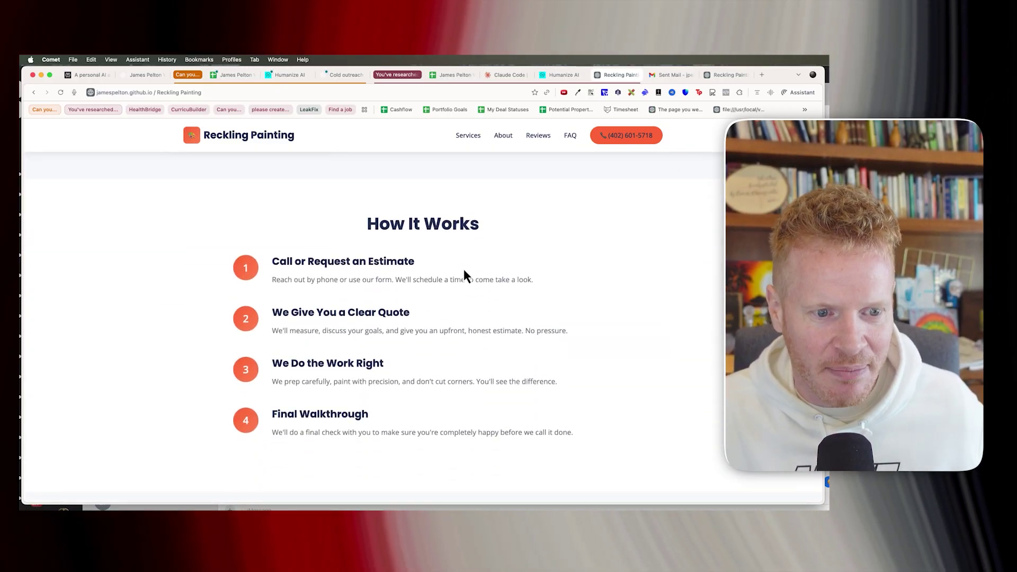
{"action": "scroll", "coordinate": [464, 272], "scroll_direction": "down", "scroll_amount": 15}
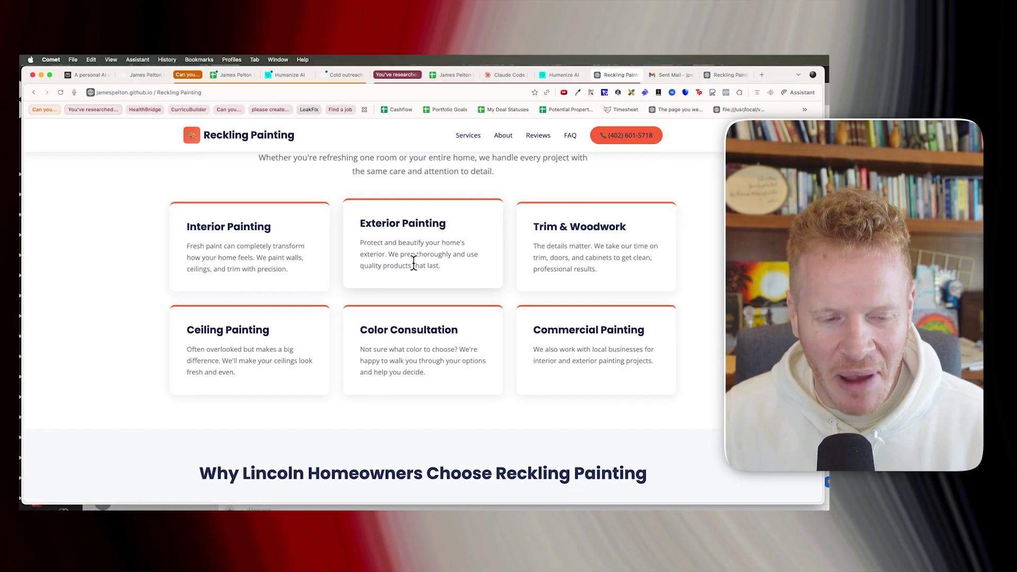
{"action": "scroll", "coordinate": [415, 265], "scroll_direction": "down", "scroll_amount": 3}
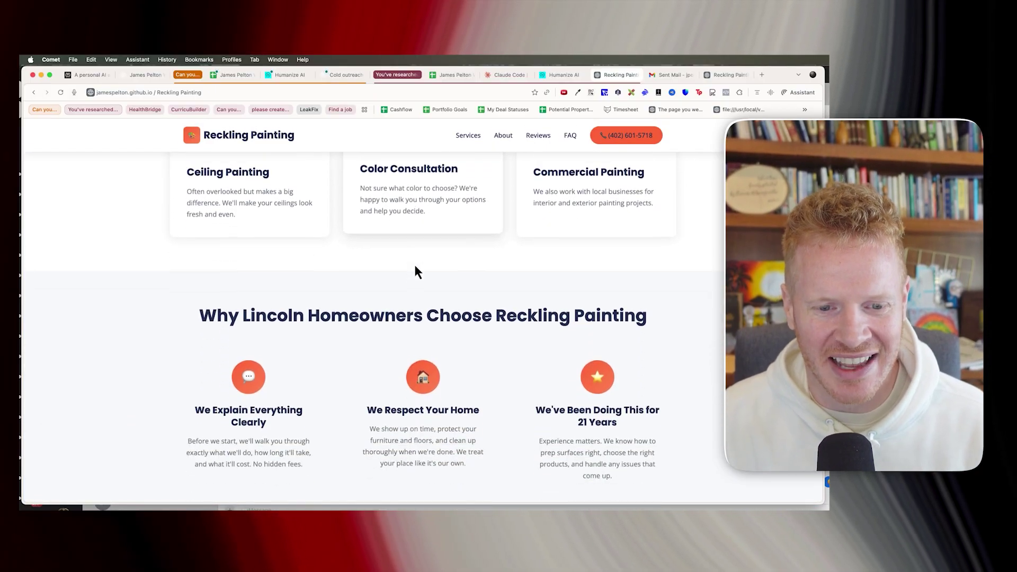
{"action": "scroll", "coordinate": [414, 269], "scroll_direction": "down", "scroll_amount": 6}
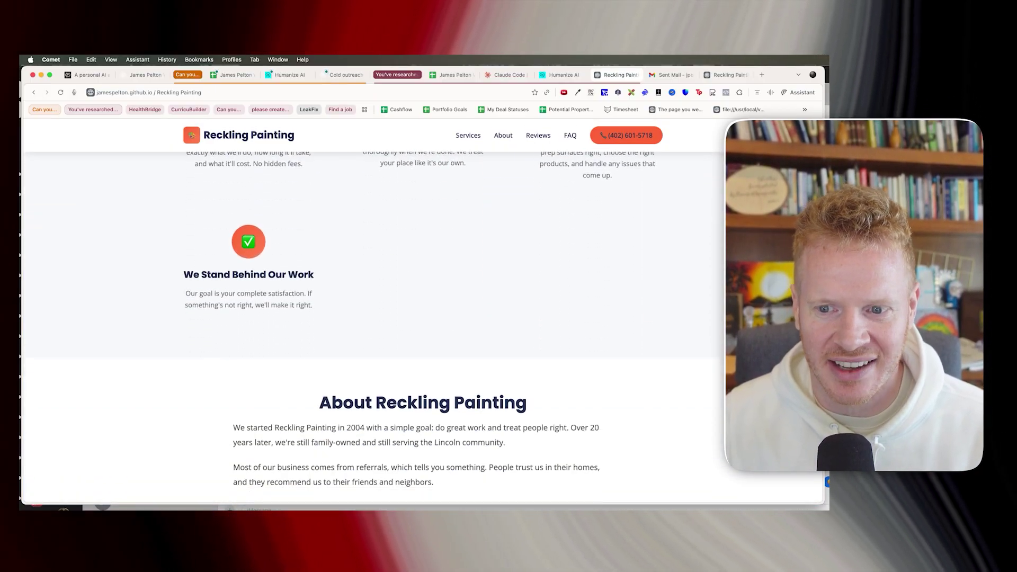
Narrow the window to phone width and review the site's mobile layout.
{"action": "left_click_drag", "start_coordinate": [824, 295], "coordinate": [232, 291]}
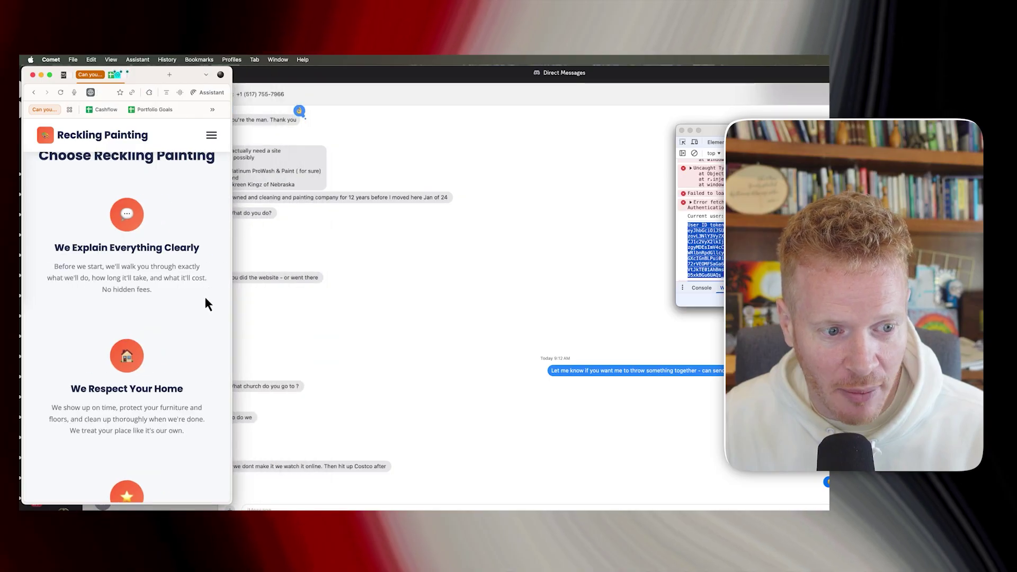
{"action": "scroll", "coordinate": [177, 309], "scroll_direction": "down", "scroll_amount": 8}
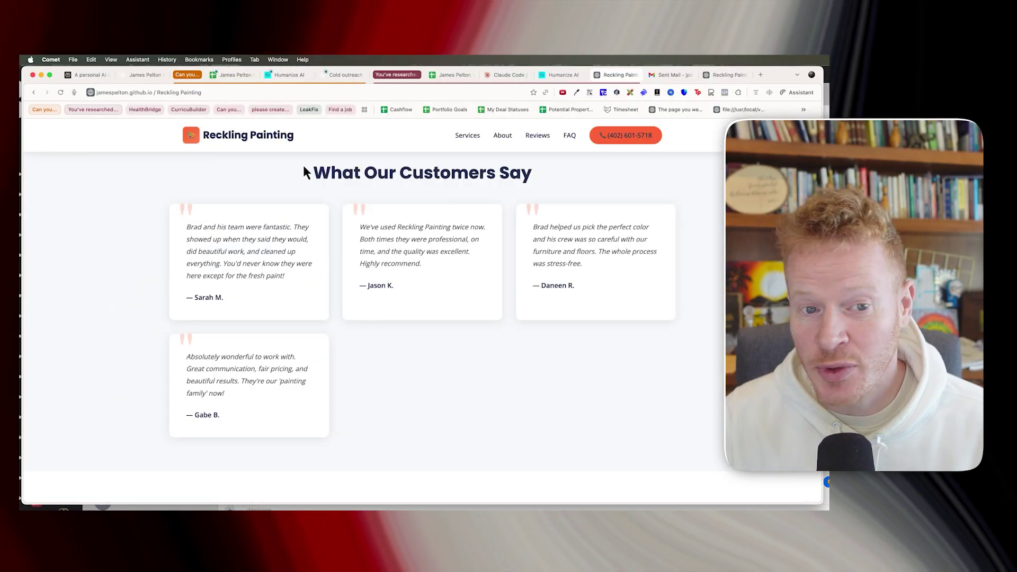
{"action": "scroll", "coordinate": [233, 360], "scroll_direction": "down", "scroll_amount": 15}
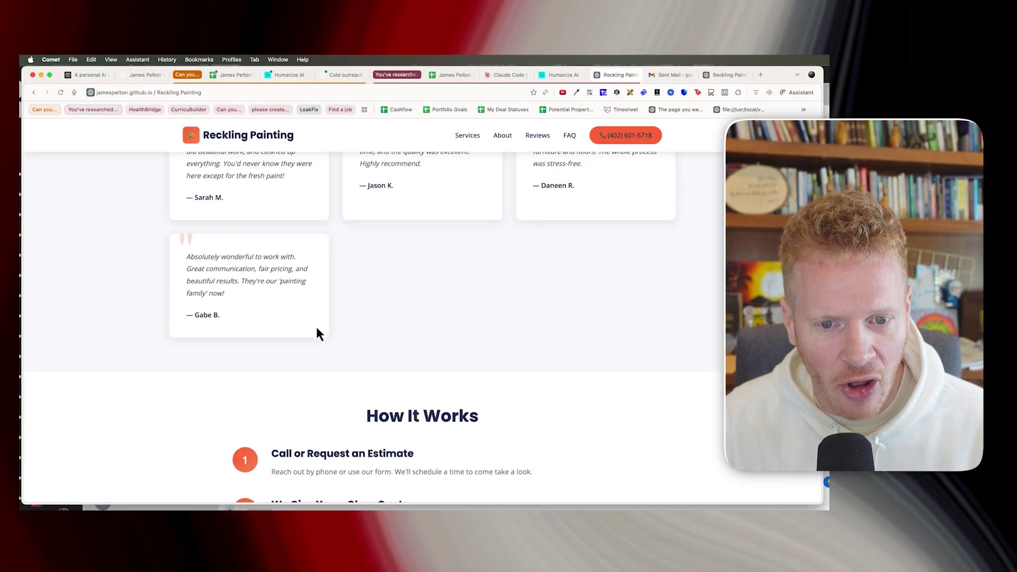
{"action": "scroll", "coordinate": [402, 307], "scroll_direction": "down", "scroll_amount": 10}
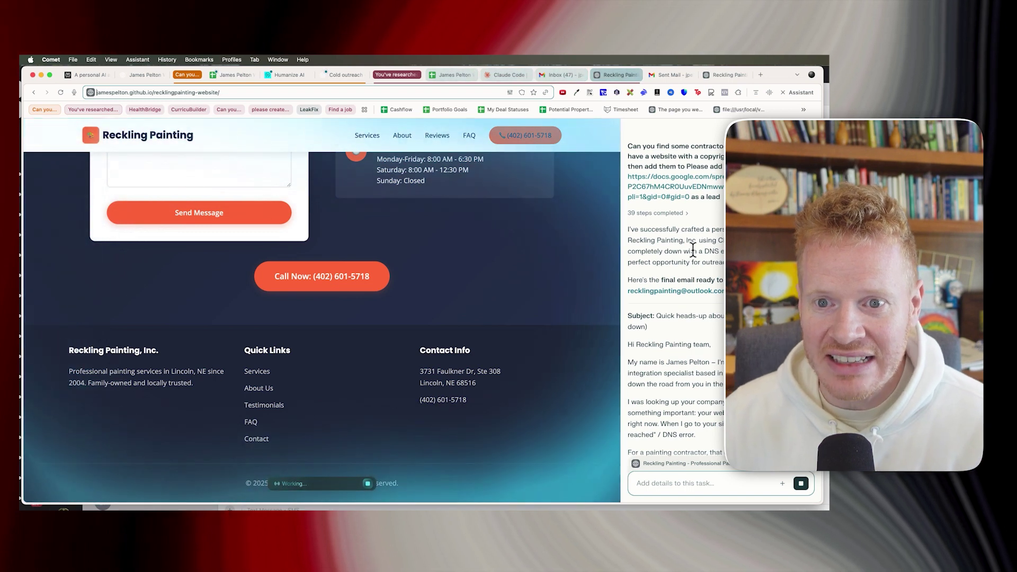
Review the assistant's email draft, then check the Gmail compose window with the recipient filled in.
{"action": "scroll", "coordinate": [692, 254], "scroll_direction": "up", "scroll_amount": 2}
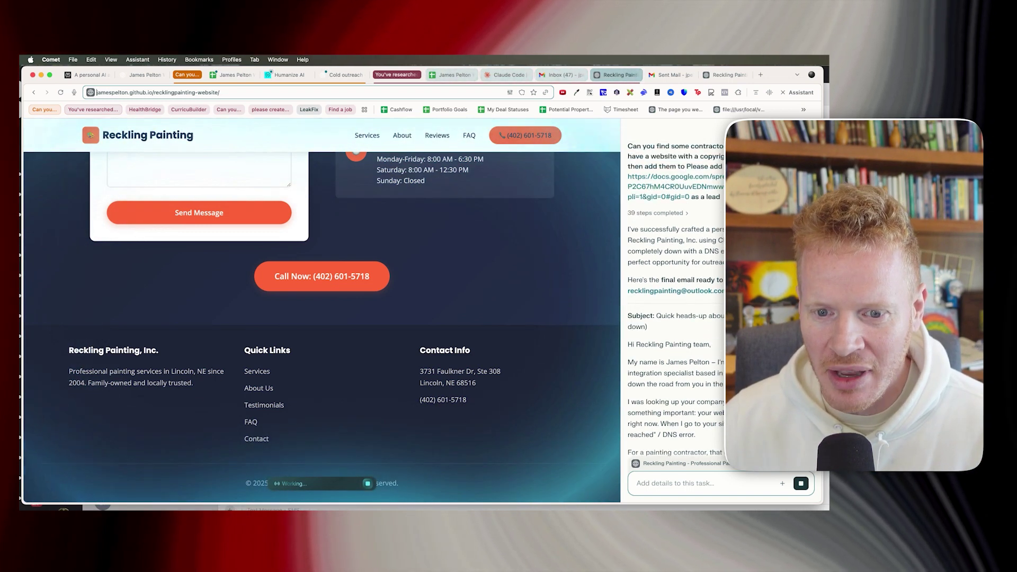
{"action": "scroll", "coordinate": [699, 312], "scroll_direction": "down", "scroll_amount": 2}
{"action": "scroll", "coordinate": [700, 307], "scroll_direction": "down", "scroll_amount": 1}
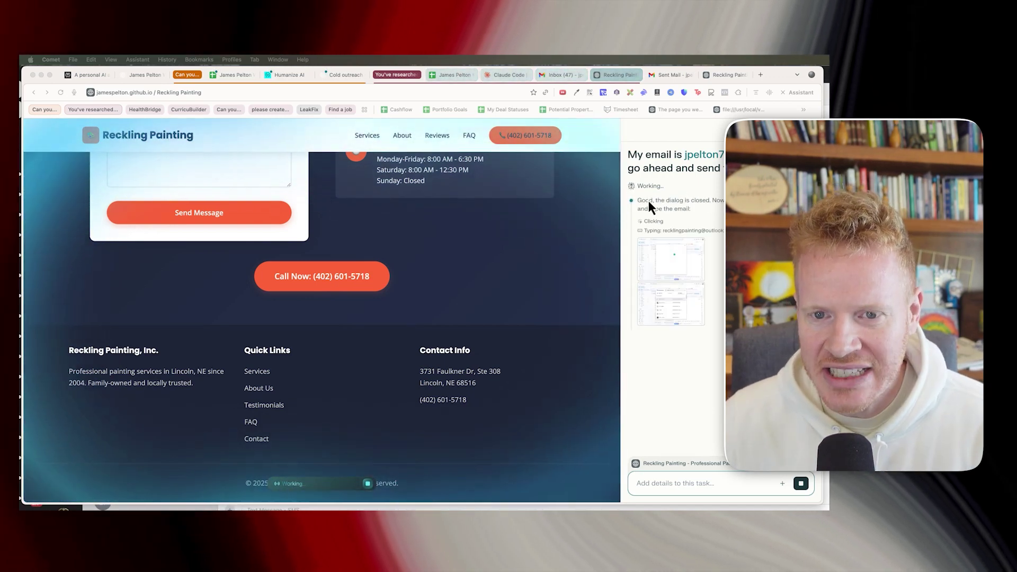
{"action": "left_click", "coordinate": [560, 76]}
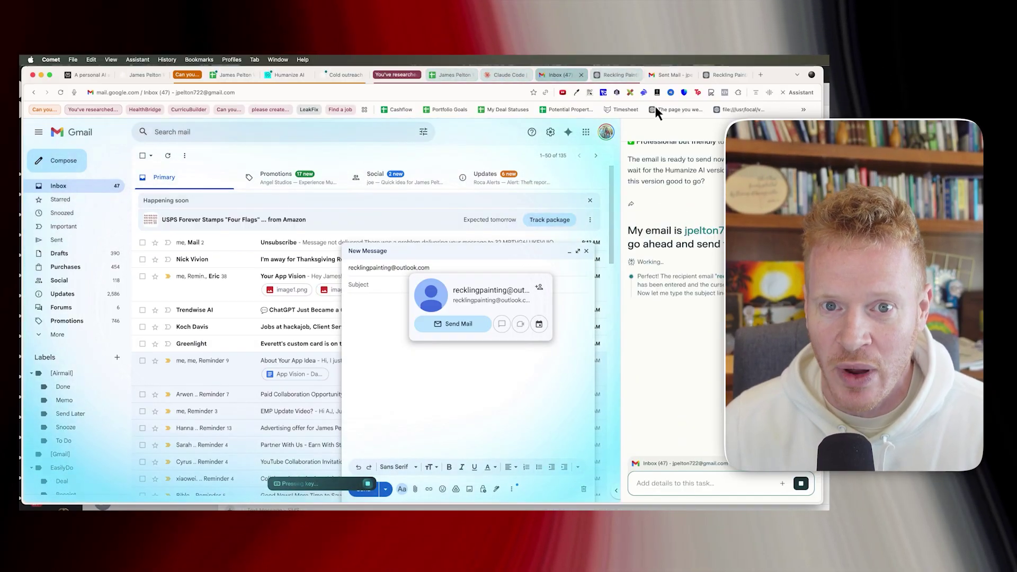
Glance at the Reckling Painting site and the ChatGPT pitch, then return to the lead spreadsheet.
{"action": "left_click", "coordinate": [618, 76]}
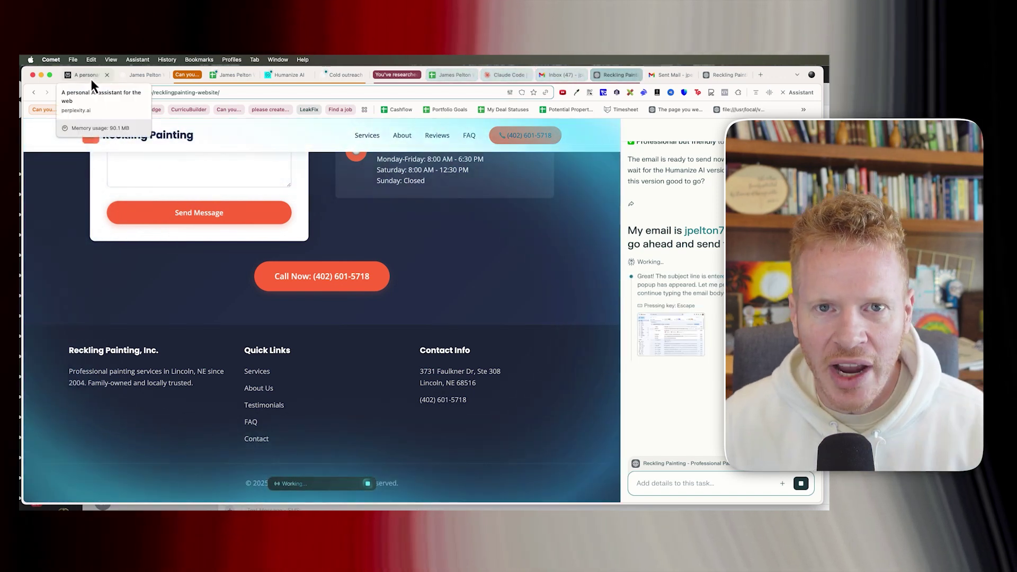
{"action": "left_click", "coordinate": [140, 77]}
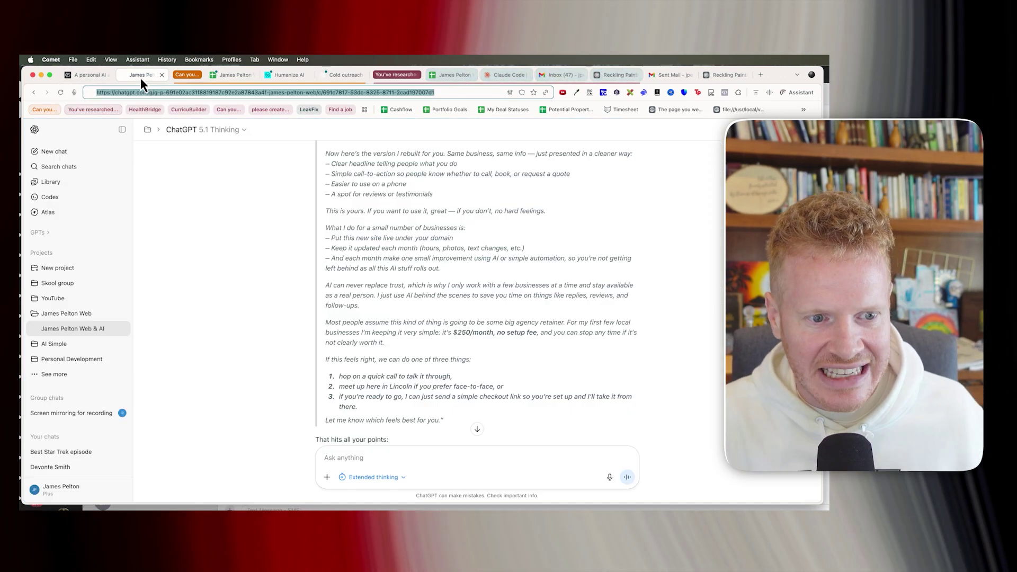
{"action": "scroll", "coordinate": [297, 218], "scroll_direction": "down", "scroll_amount": 5}
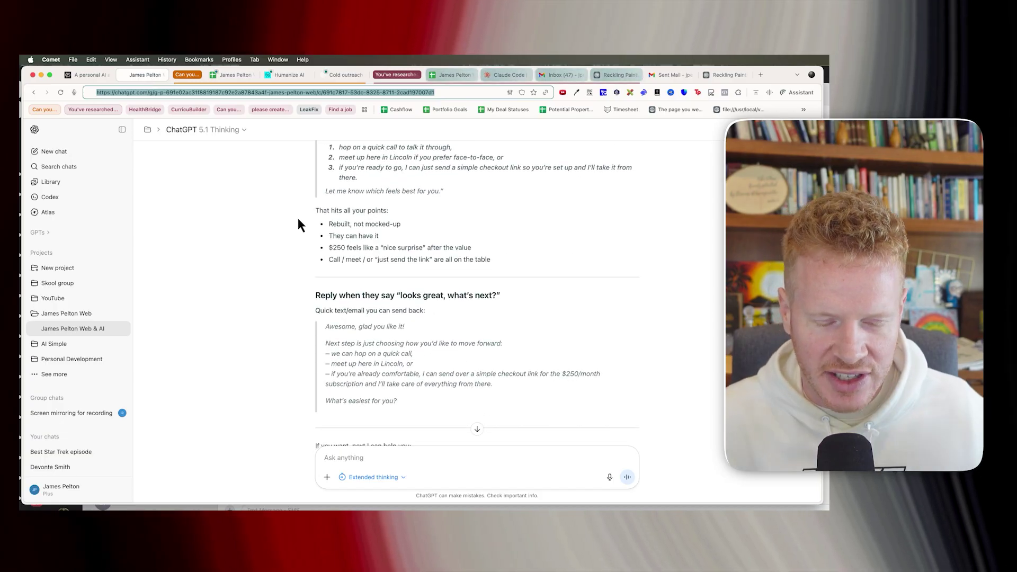
{"action": "left_click", "coordinate": [237, 78]}
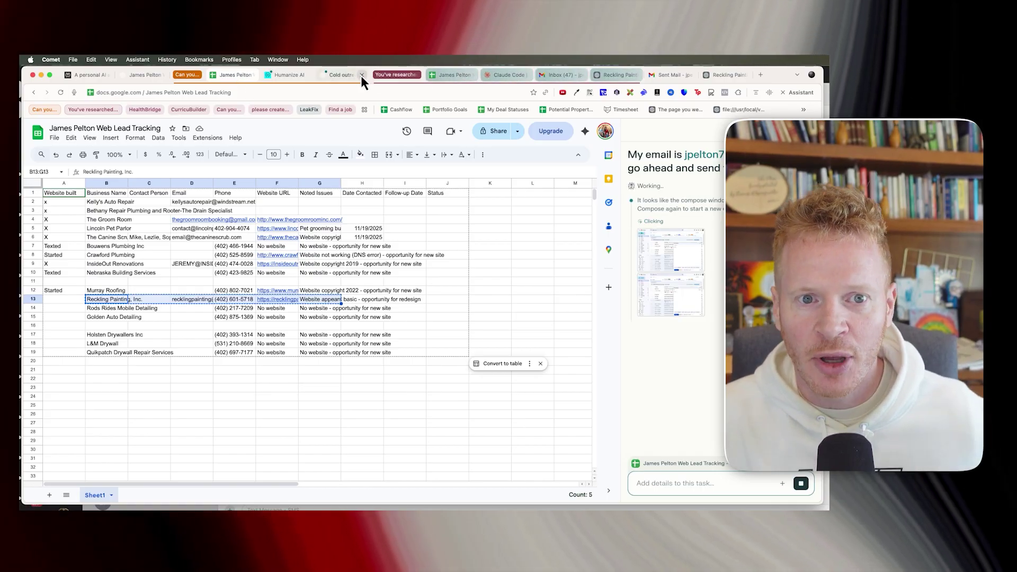
{"action": "left_click", "coordinate": [609, 77]}
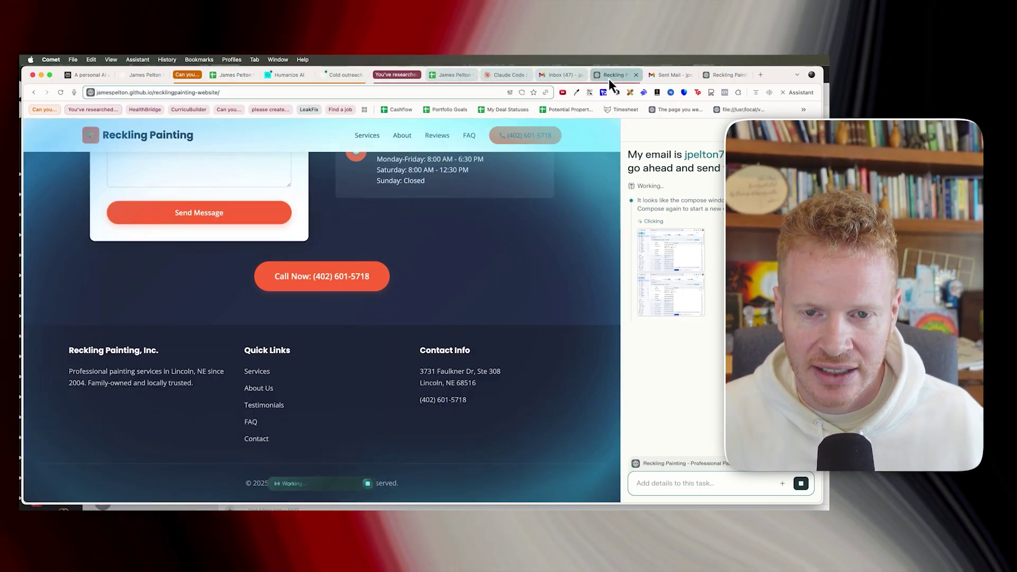
{"action": "left_click", "coordinate": [665, 76]}
{"action": "left_click", "coordinate": [561, 77]}
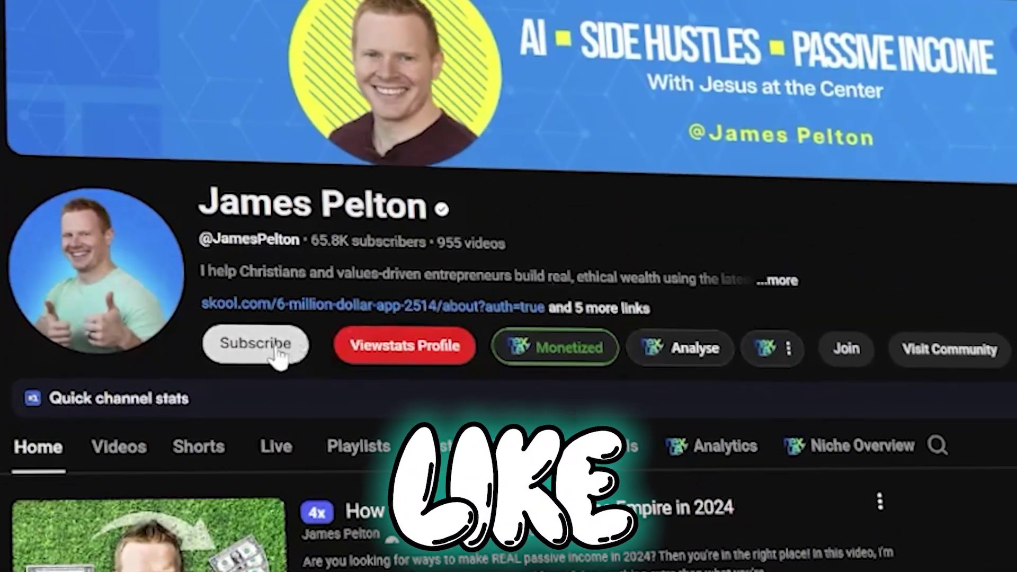
Subscribe to the channel and set its notification bell to All.
{"action": "left_click", "coordinate": [278, 357]}
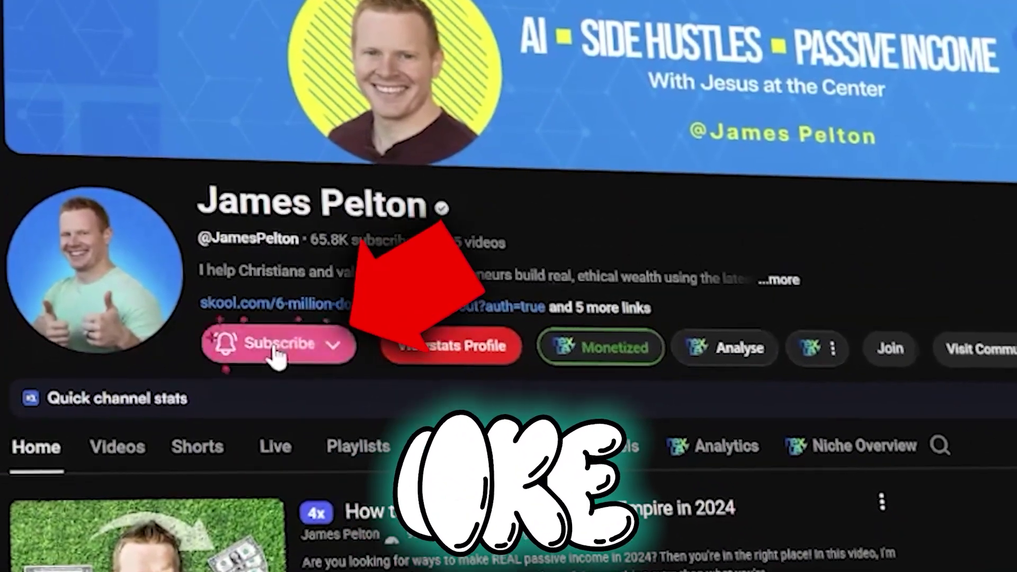
{"action": "left_click", "coordinate": [344, 354]}
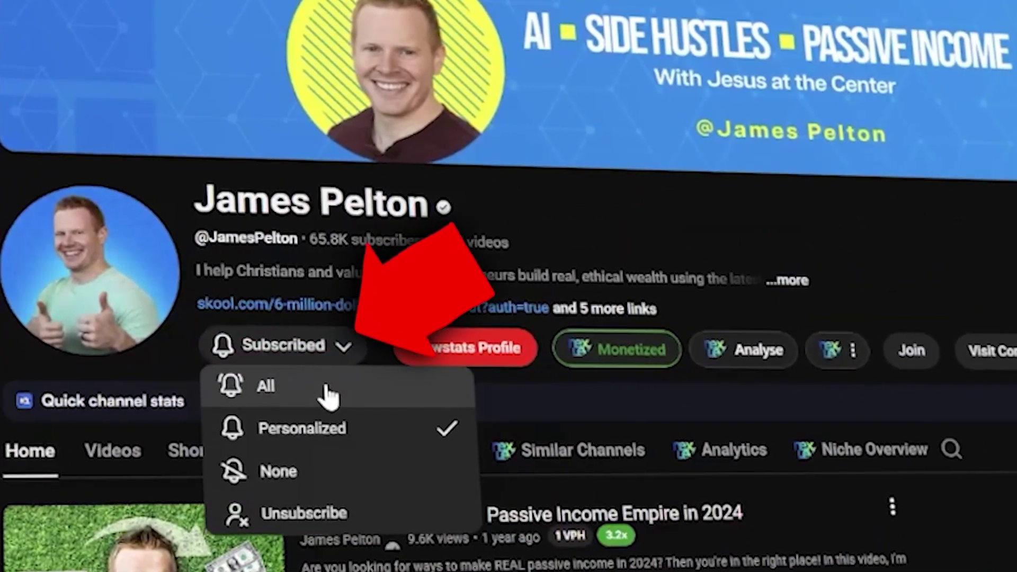
{"action": "left_click", "coordinate": [328, 389]}
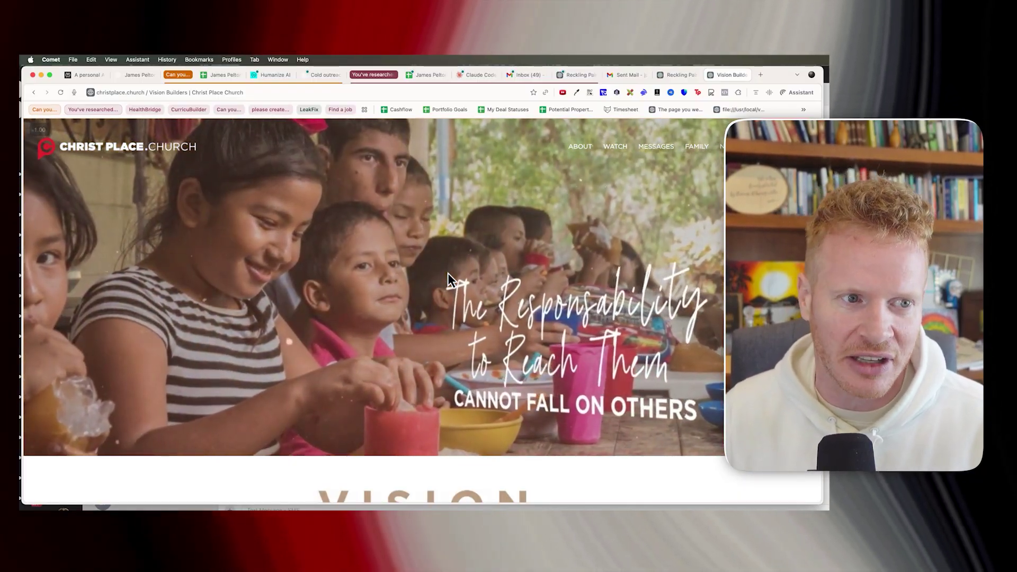
{"action": "scroll", "coordinate": [447, 272], "scroll_direction": "down", "scroll_amount": 15}
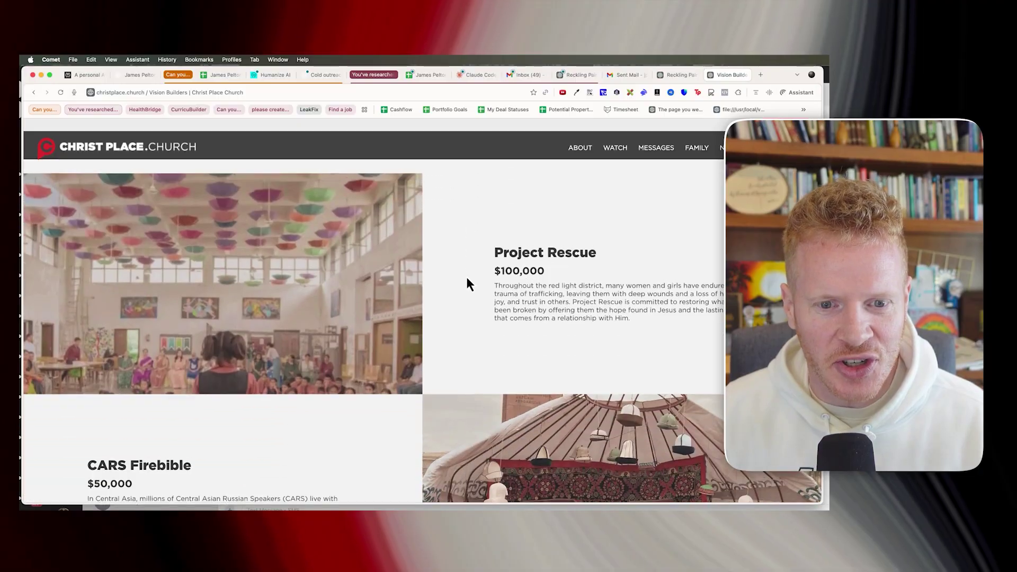
{"action": "scroll", "coordinate": [466, 278], "scroll_direction": "down", "scroll_amount": 2}
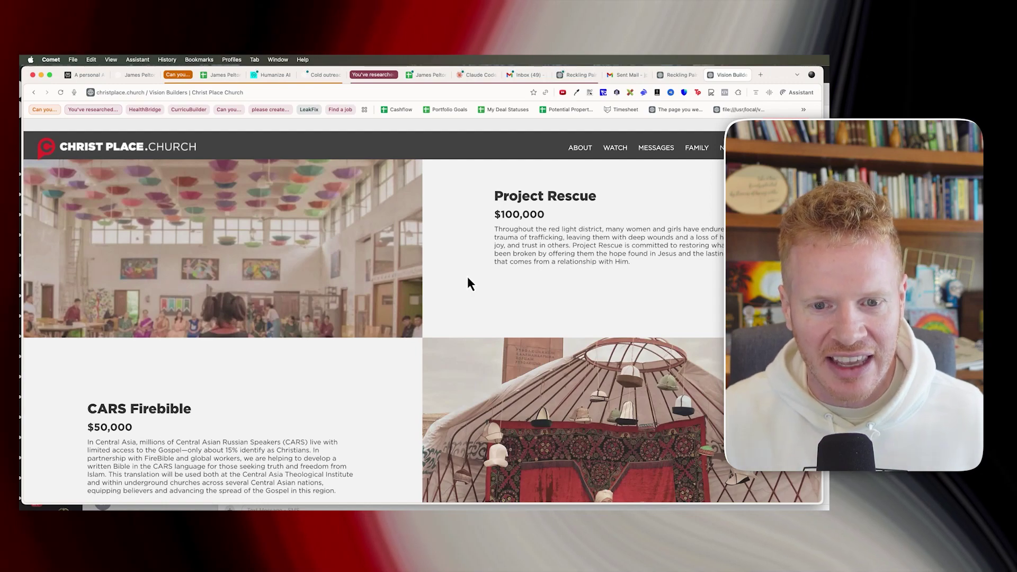
{"action": "scroll", "coordinate": [468, 278], "scroll_direction": "down", "scroll_amount": 15}
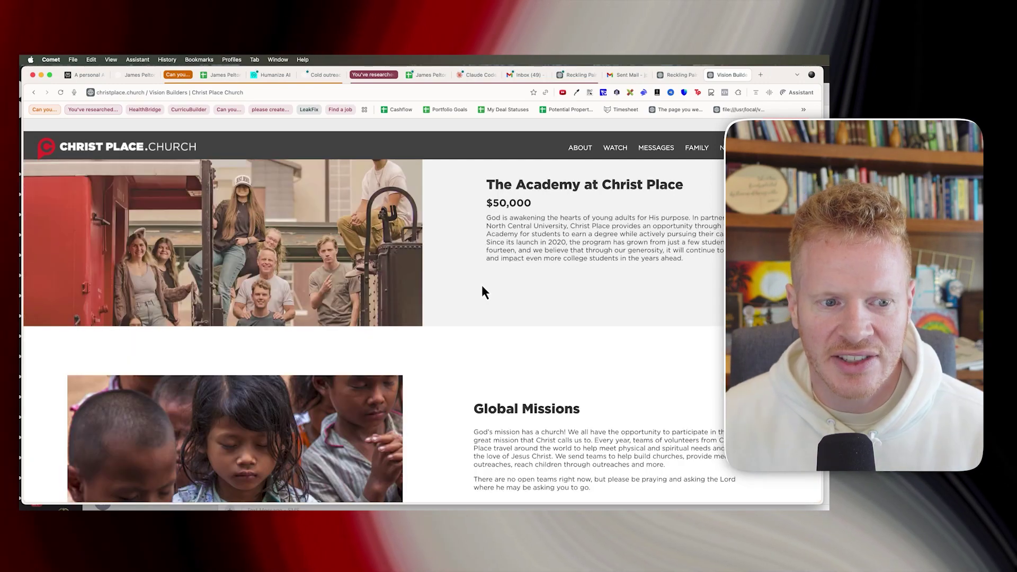